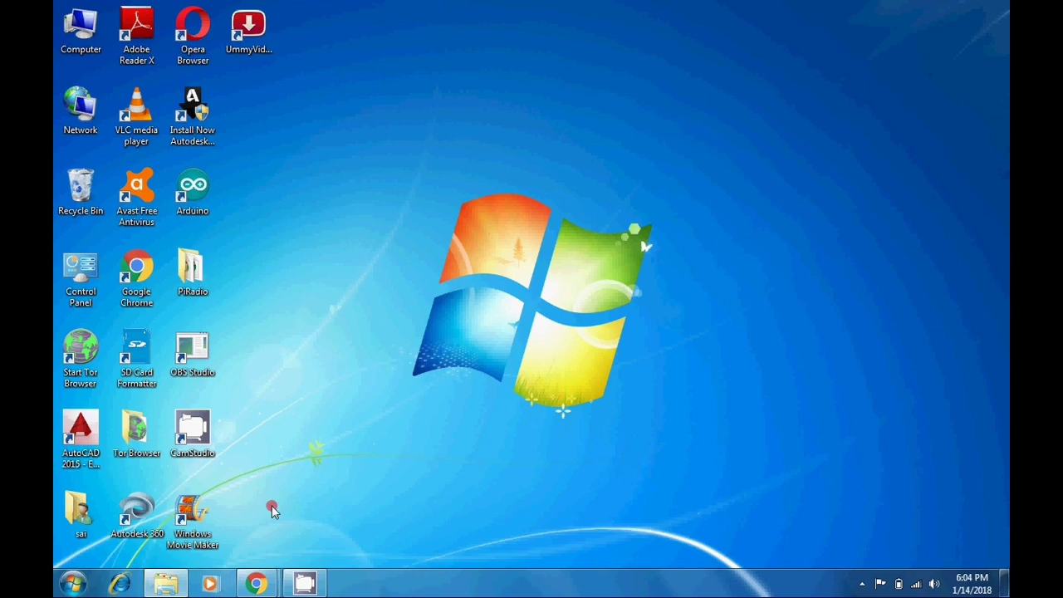
# Bring the Chrome window showing the Raspberry Pi website to the front
pyautogui.moveTo(255, 586)
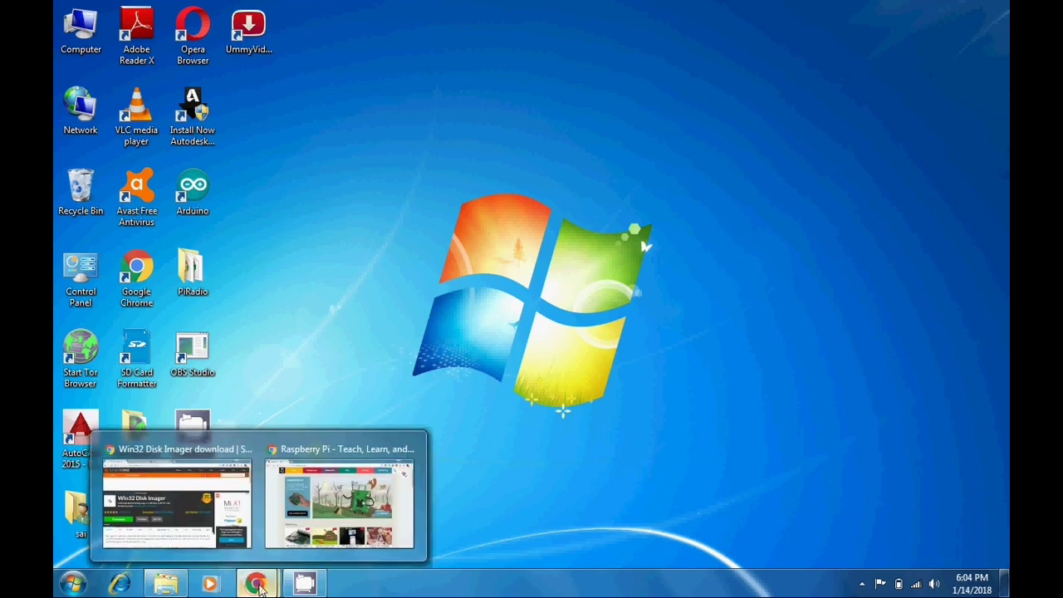
pyautogui.click(309, 532)
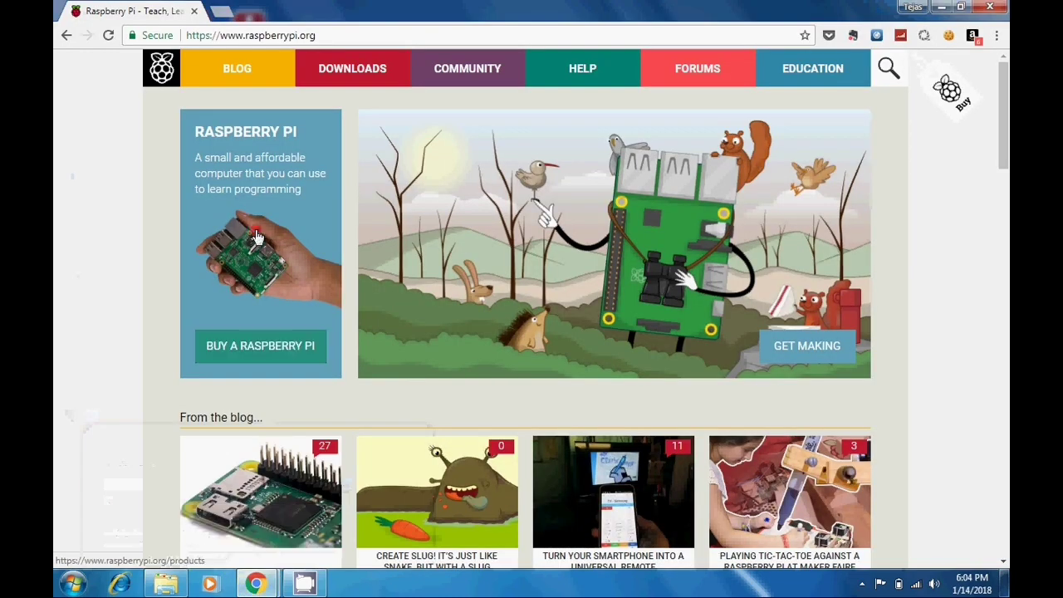
pyautogui.click(323, 35)
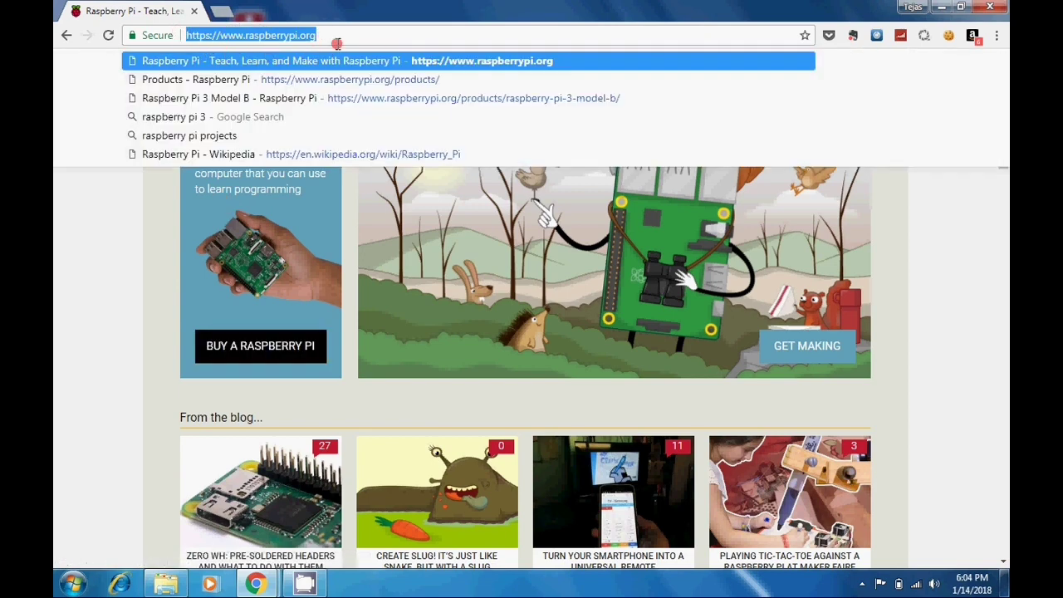
pyautogui.click(133, 257)
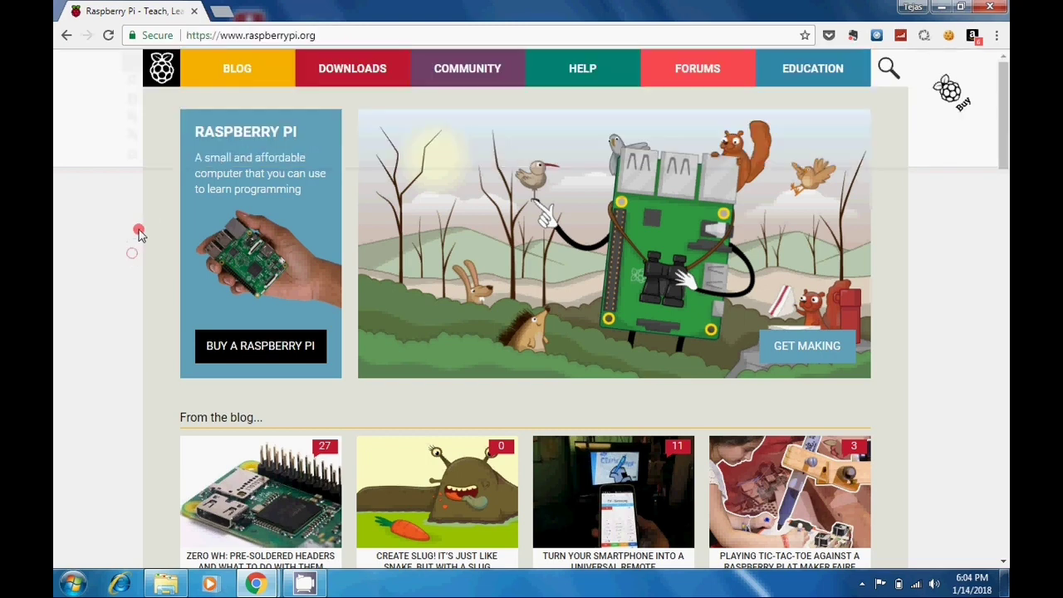
# Go to the site's DOWNLOADS section and open the NOOBS card
pyautogui.click(347, 73)
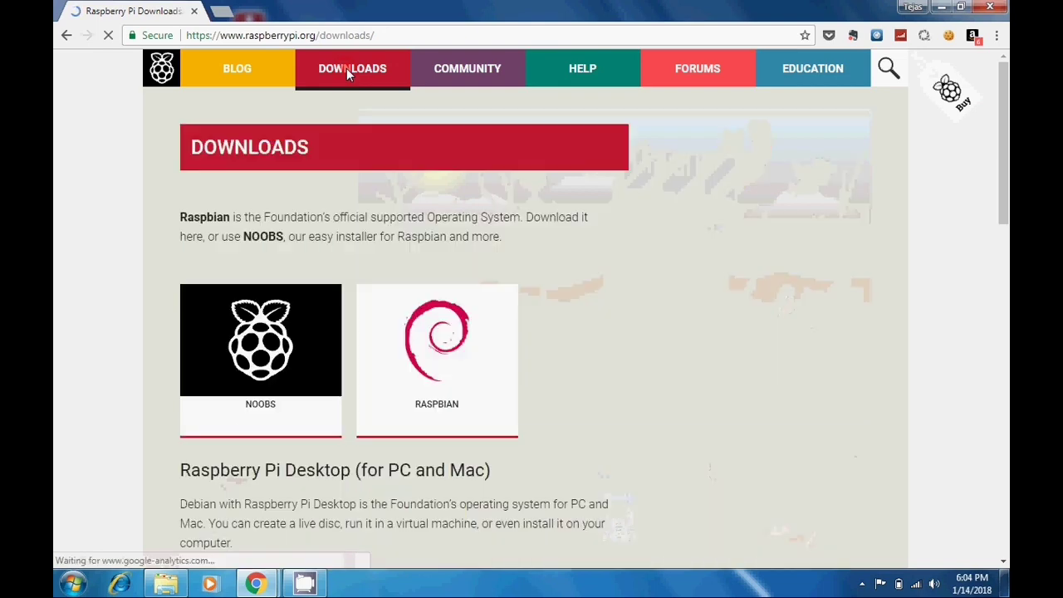
pyautogui.scroll(-3, 534, 209)
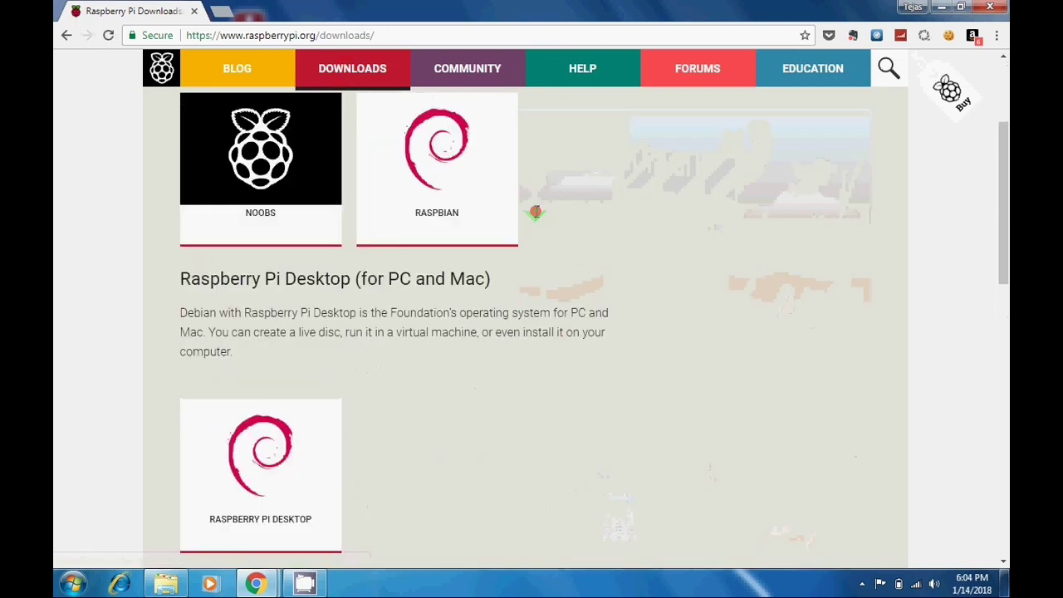
pyautogui.scroll(2, 372, 272)
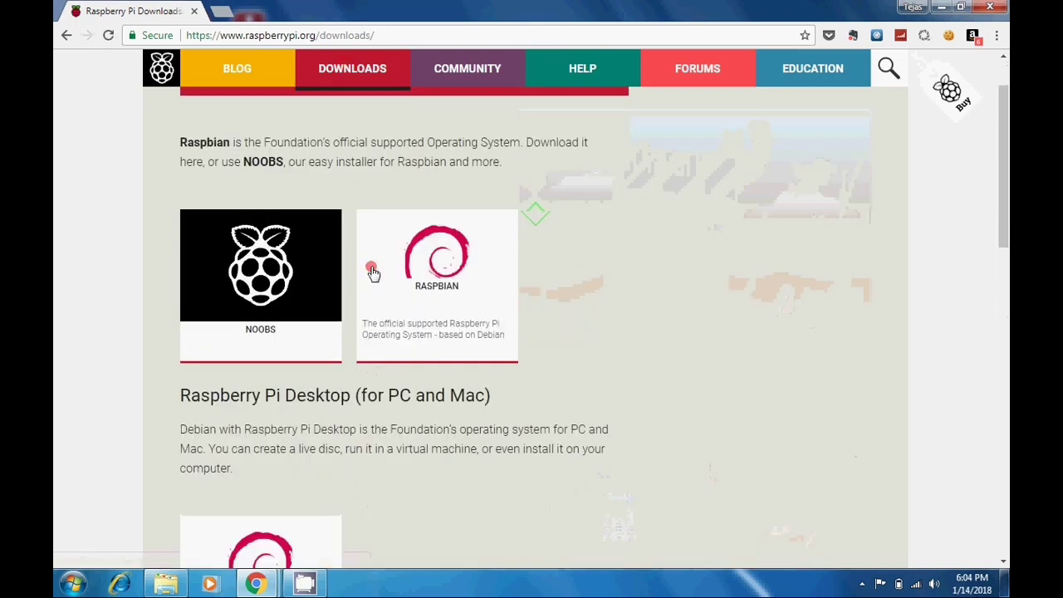
pyautogui.click(263, 290)
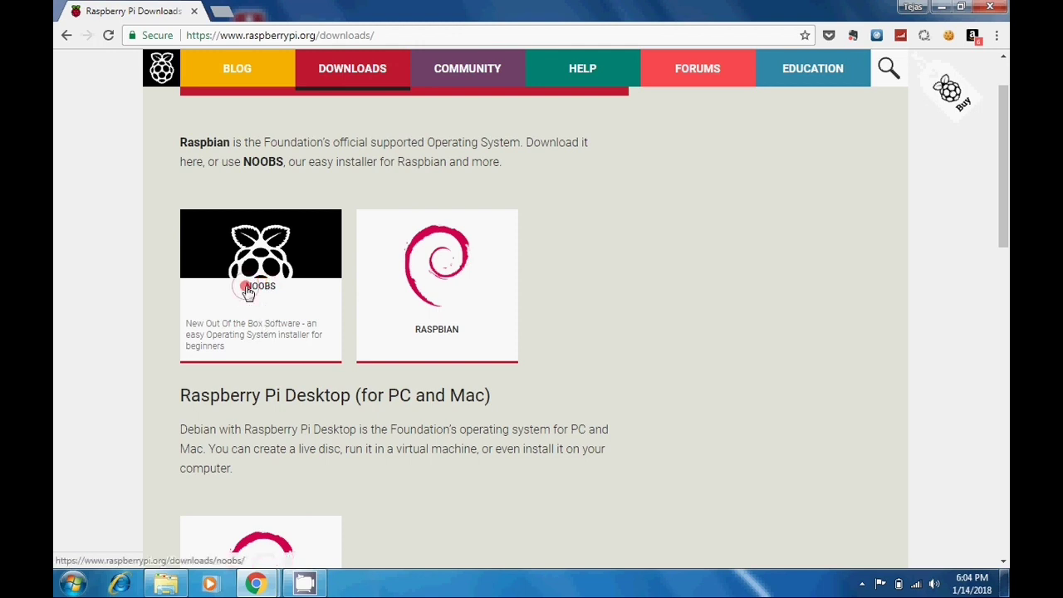
pyautogui.click(251, 291)
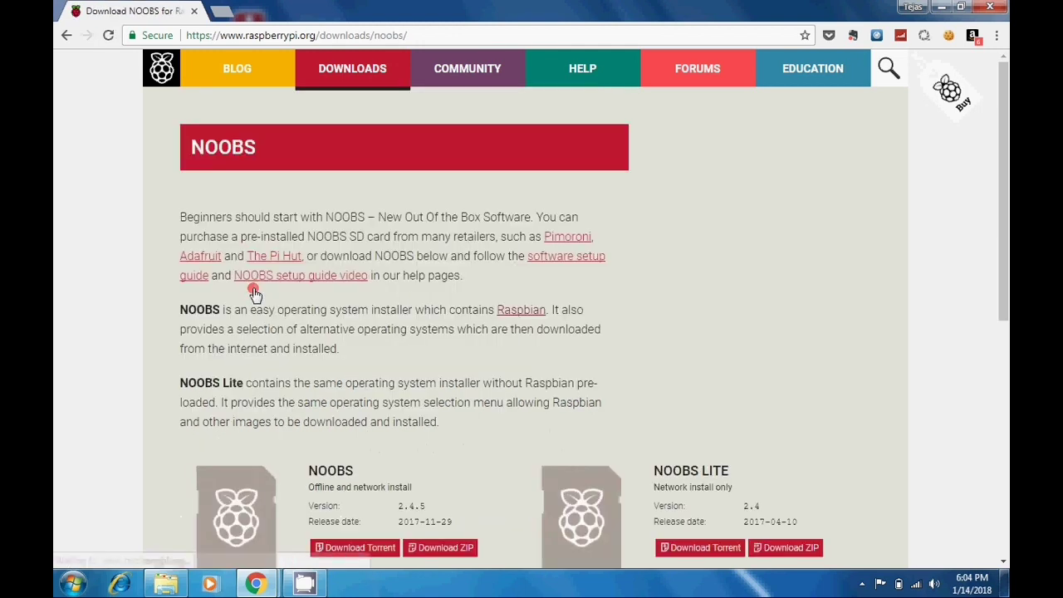
# Save the full NOOBS 2.4.5 release torrent to Downloads and open it in µTorrent
pyautogui.scroll(-3, 362, 229)
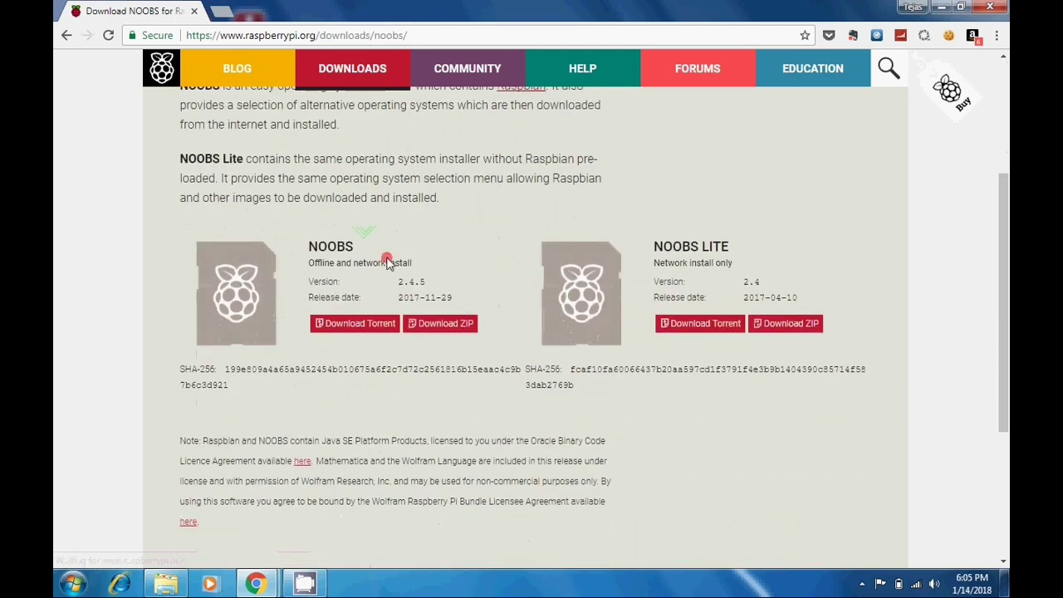
pyautogui.moveTo(305, 251); pyautogui.dragTo(371, 253)
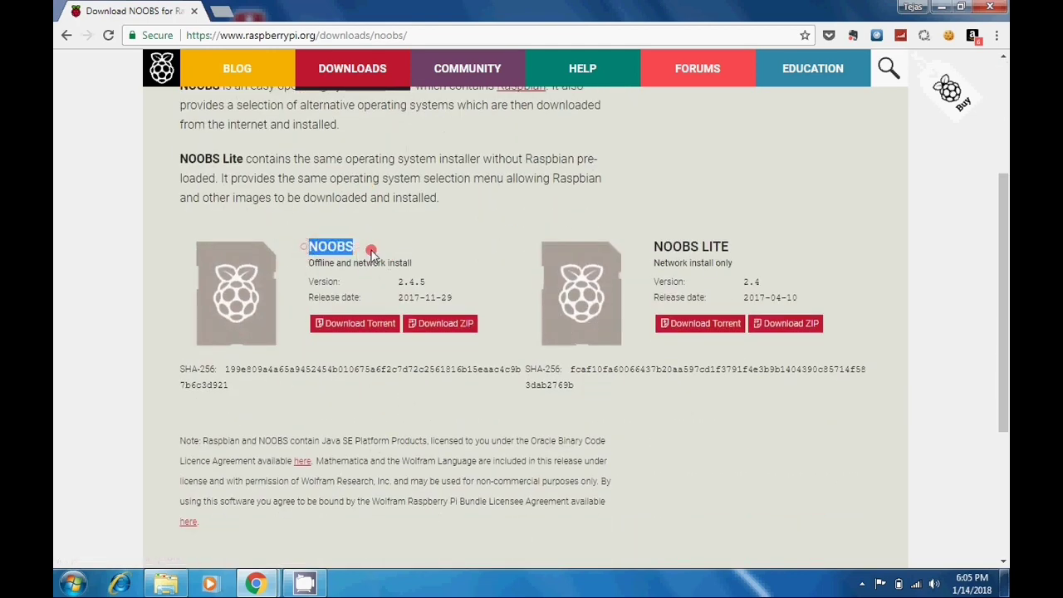
pyautogui.click(388, 247)
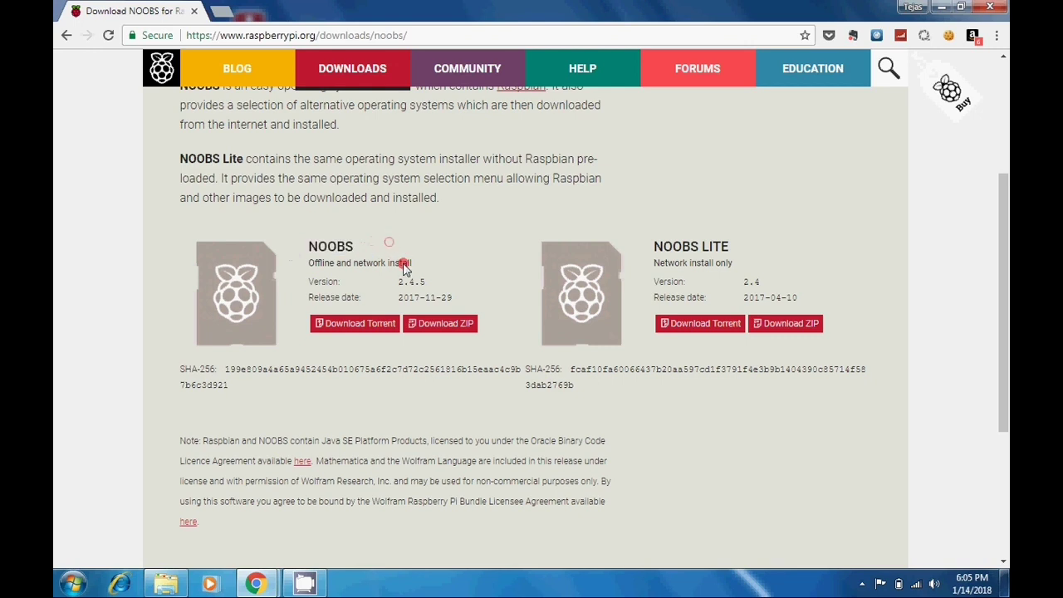
pyautogui.click(332, 331)
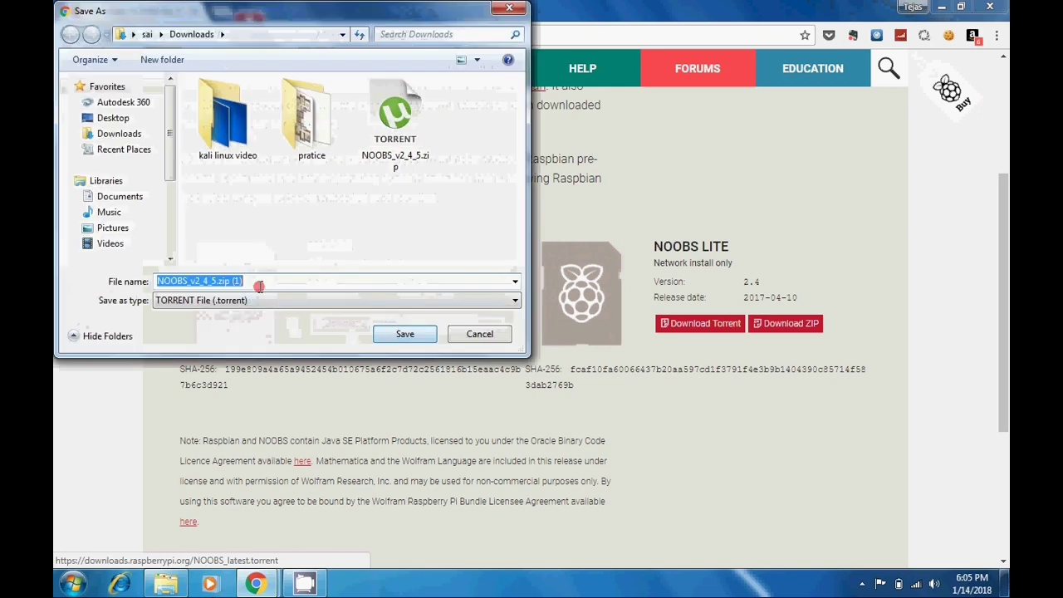
pyautogui.click(405, 334)
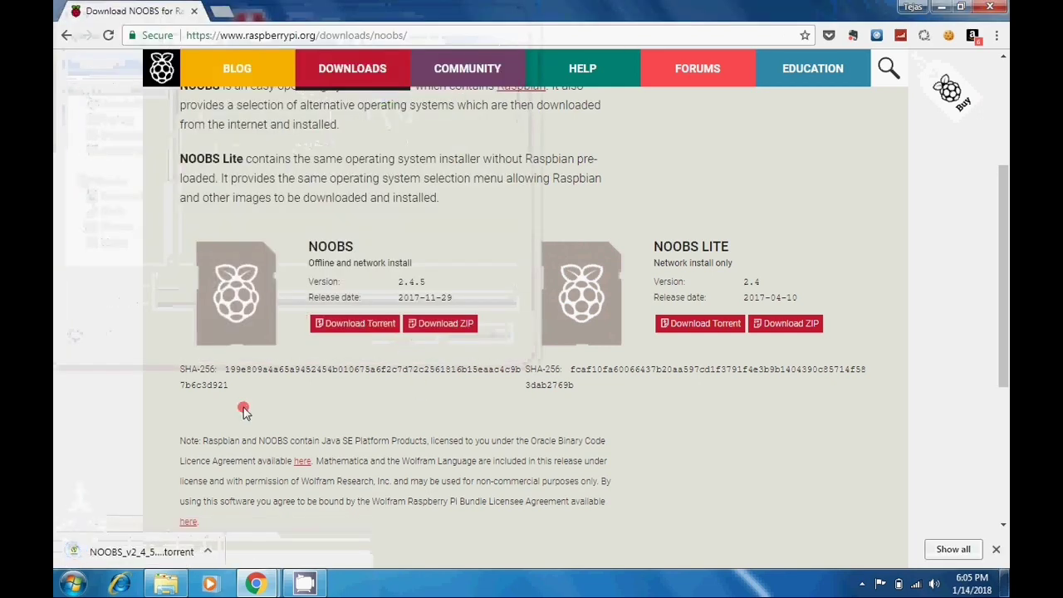
pyautogui.click(209, 551)
pyautogui.click(233, 458)
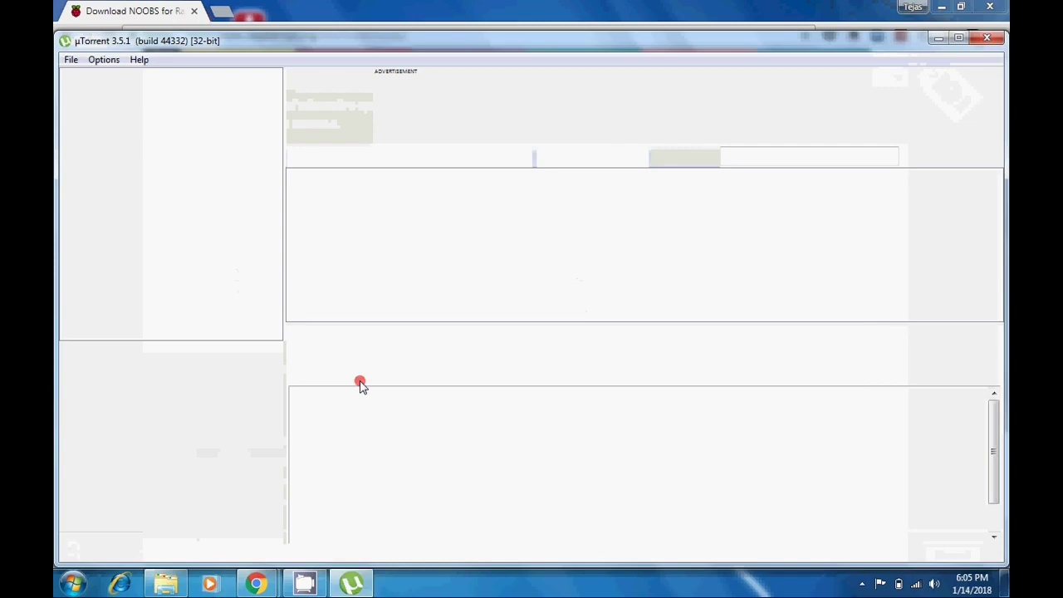
# Confirm the Add New Torrent dialog so NOOBS_v2_4_5.zip (1.47 GB) downloads to Downloads
pyautogui.click(804, 477)
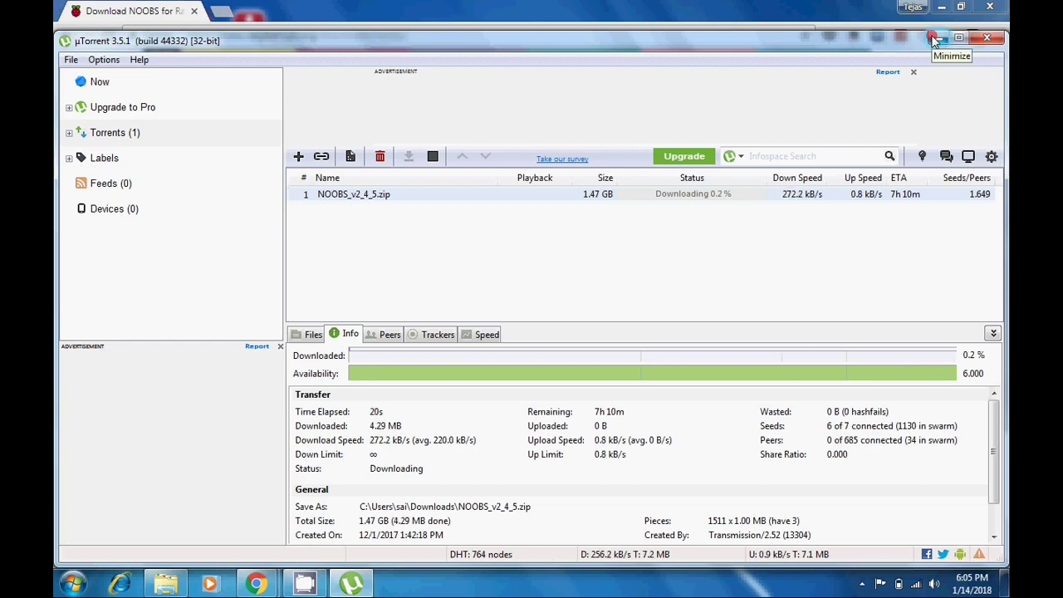
# Hide µTorrent and Chrome and bring up the D:\noobes folder in Explorer
pyautogui.click(934, 40)
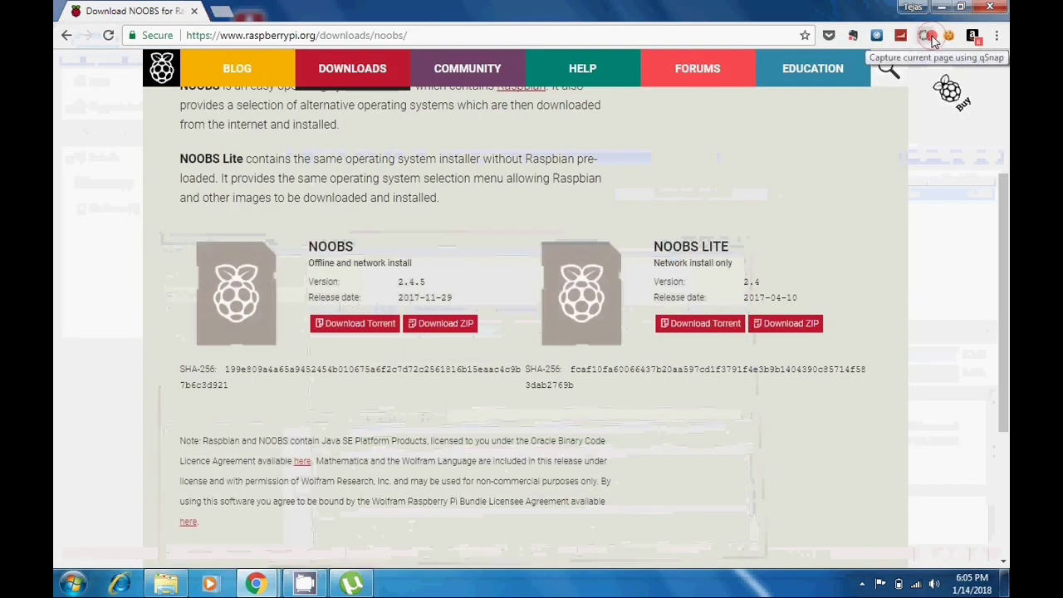
pyautogui.click(942, 10)
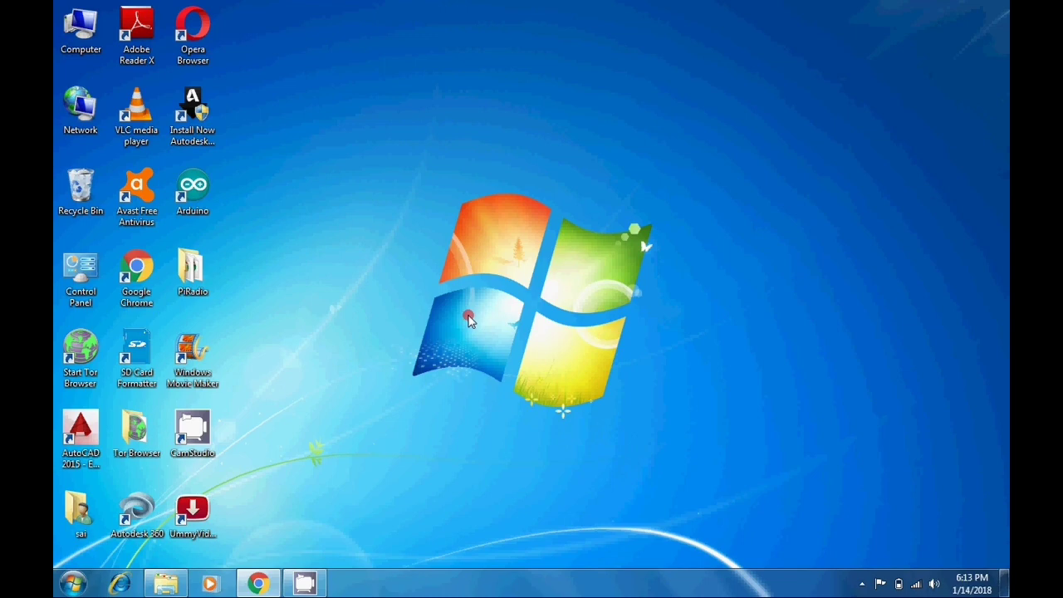
pyautogui.click(165, 584)
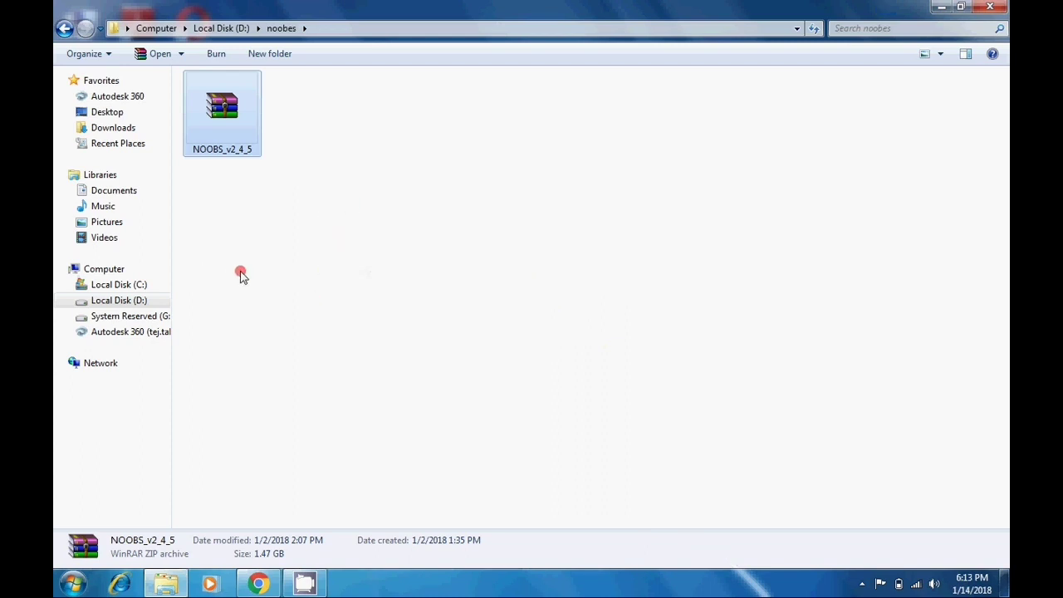
# Check in the NOOBS_v2_4_5 archive's Properties that it is 1.47 GB
pyautogui.rightClick(237, 127)
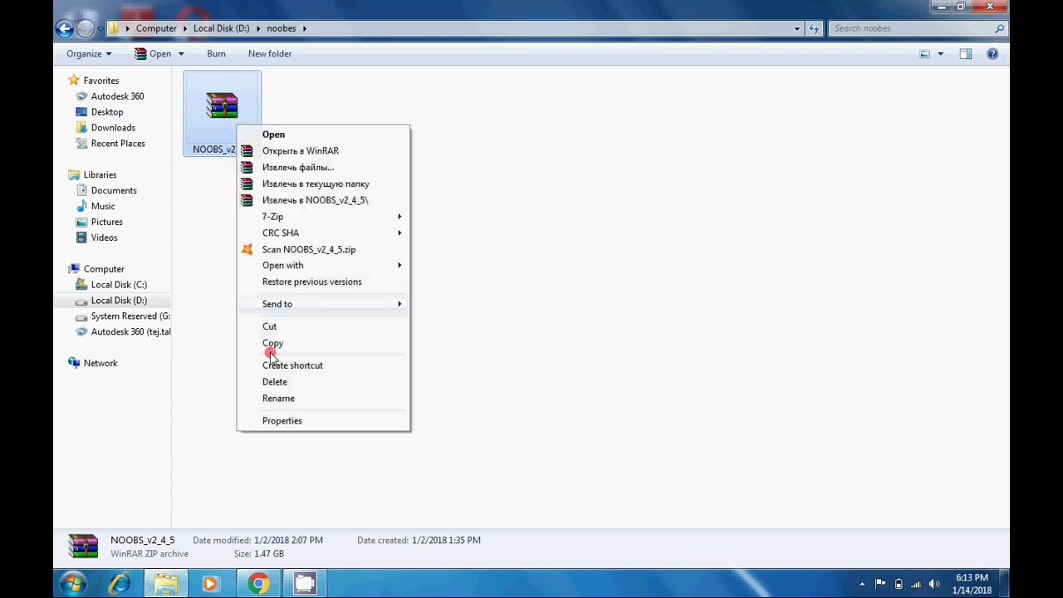
pyautogui.click(283, 423)
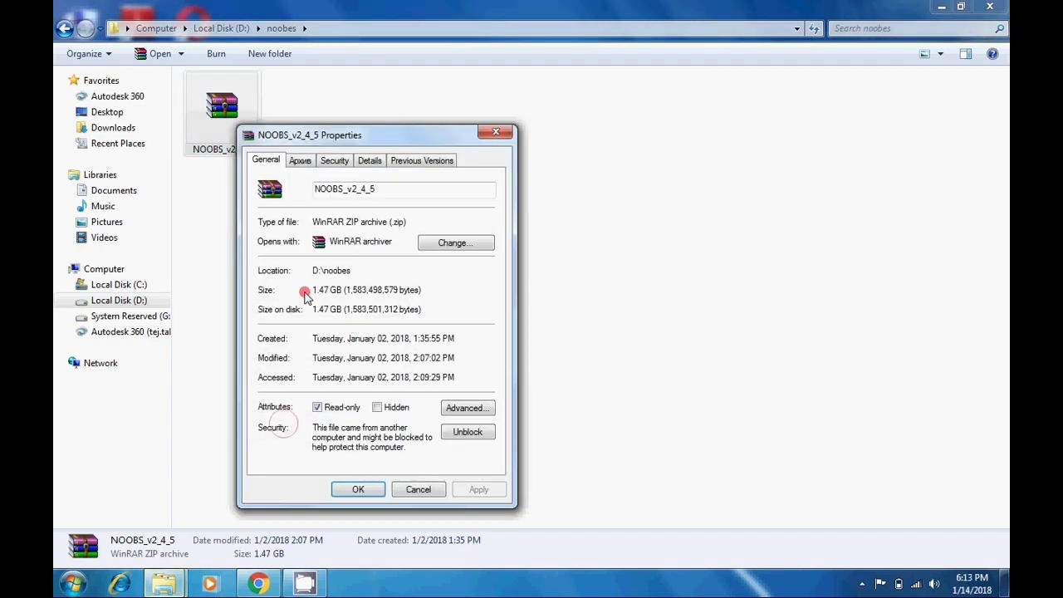
pyautogui.moveTo(345, 291); pyautogui.dragTo(296, 291)
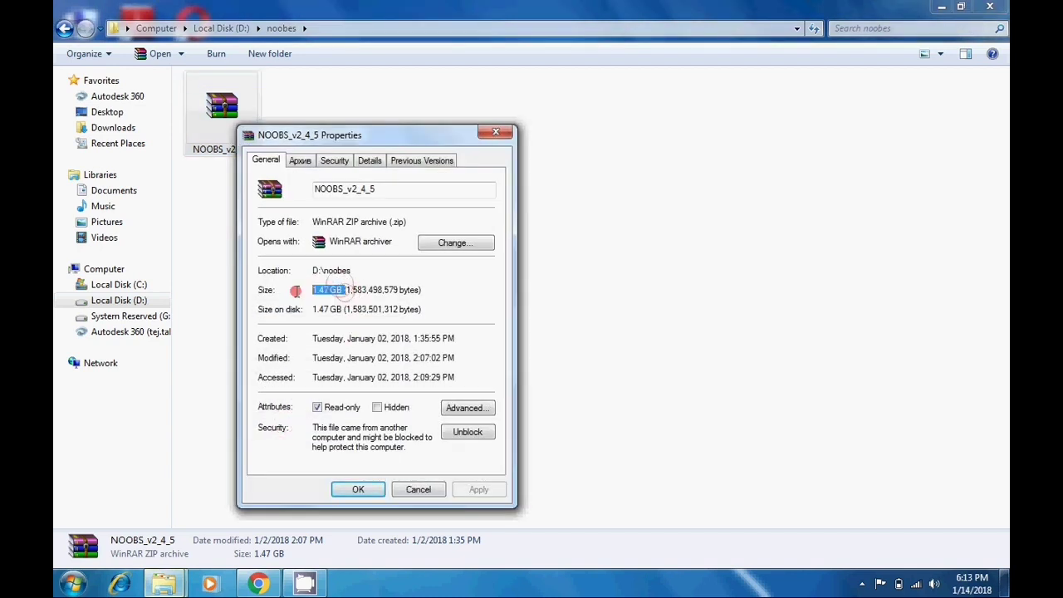
pyautogui.click(357, 482)
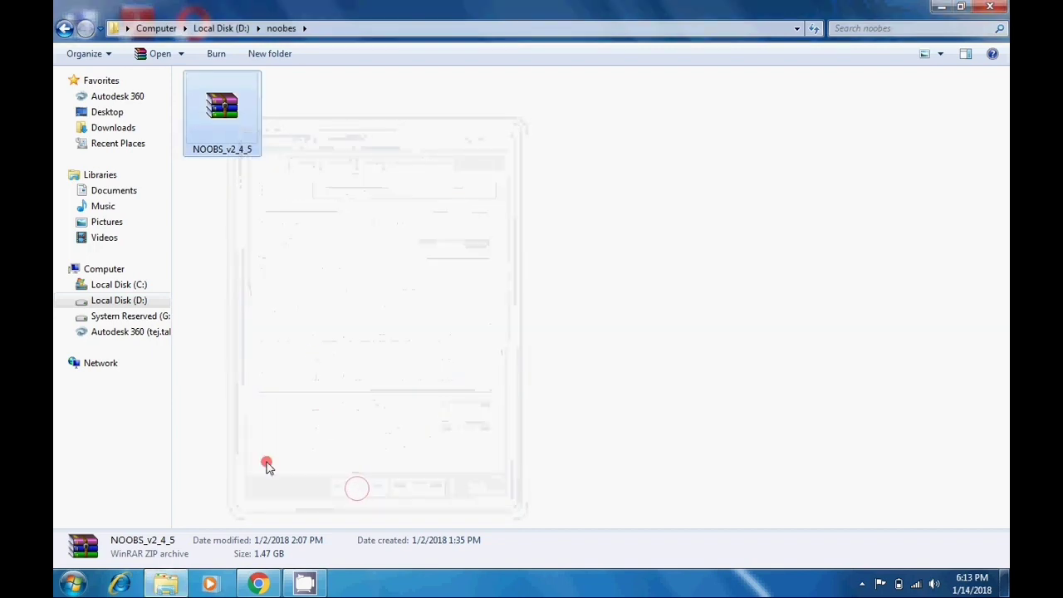
# Download the 7-Zip 16.04 Windows installer from 7-zip.org, then minimize Chrome
pyautogui.click(271, 588)
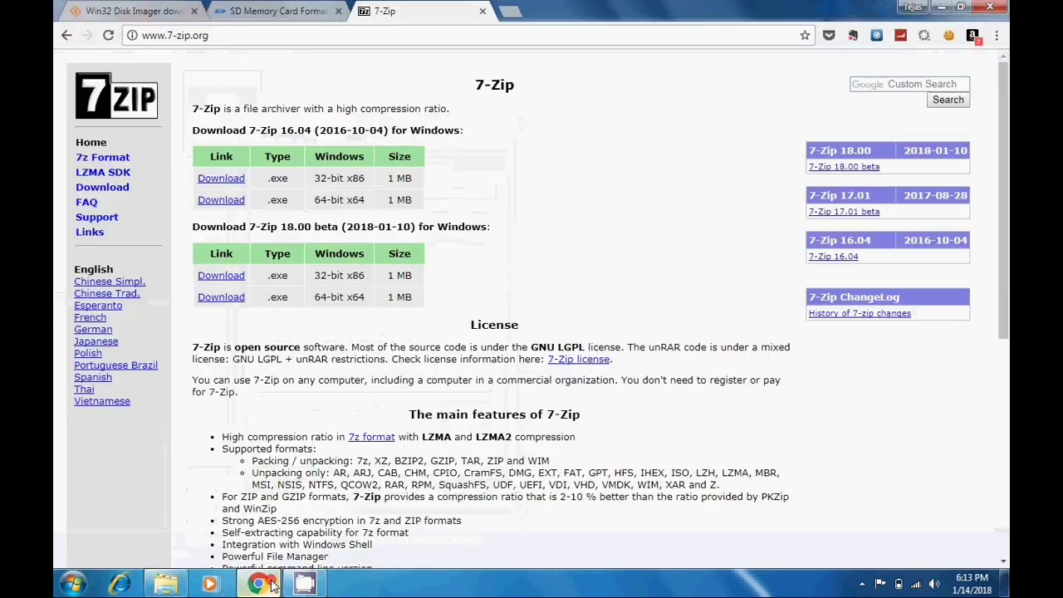
pyautogui.click(227, 35)
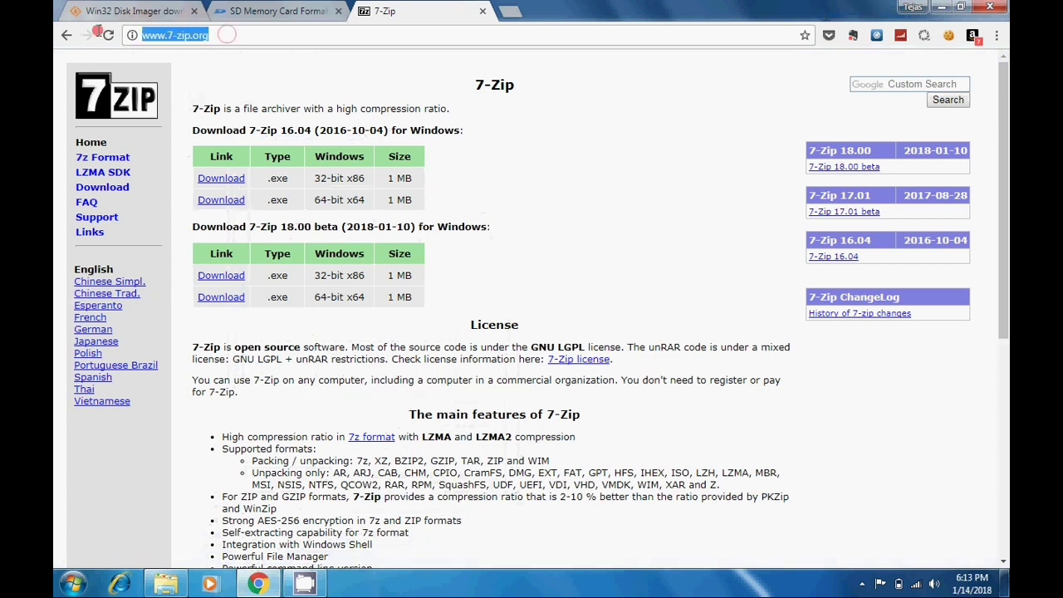
pyautogui.click(216, 37)
pyautogui.click(562, 296)
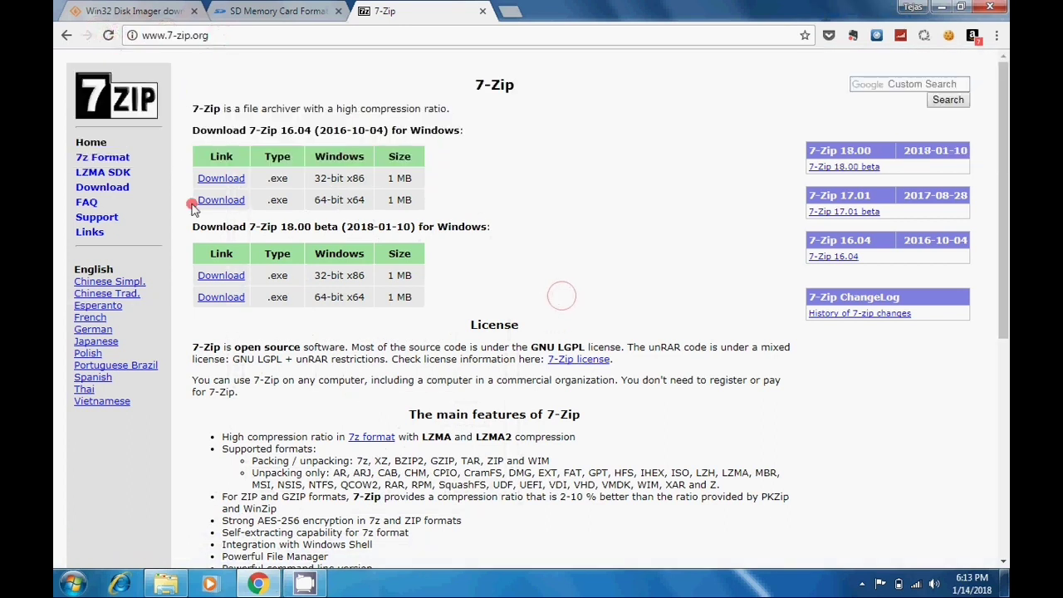
pyautogui.click(232, 179)
pyautogui.click(940, 10)
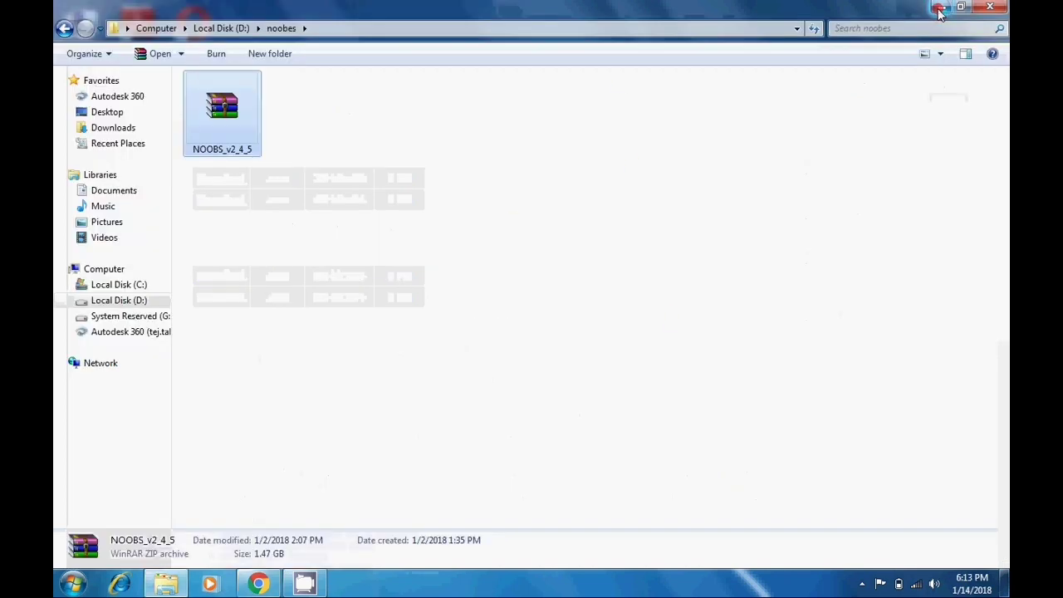
# Launch 7-Zip File Manager by searching '7' in the Start menu
pyautogui.click(92, 584)
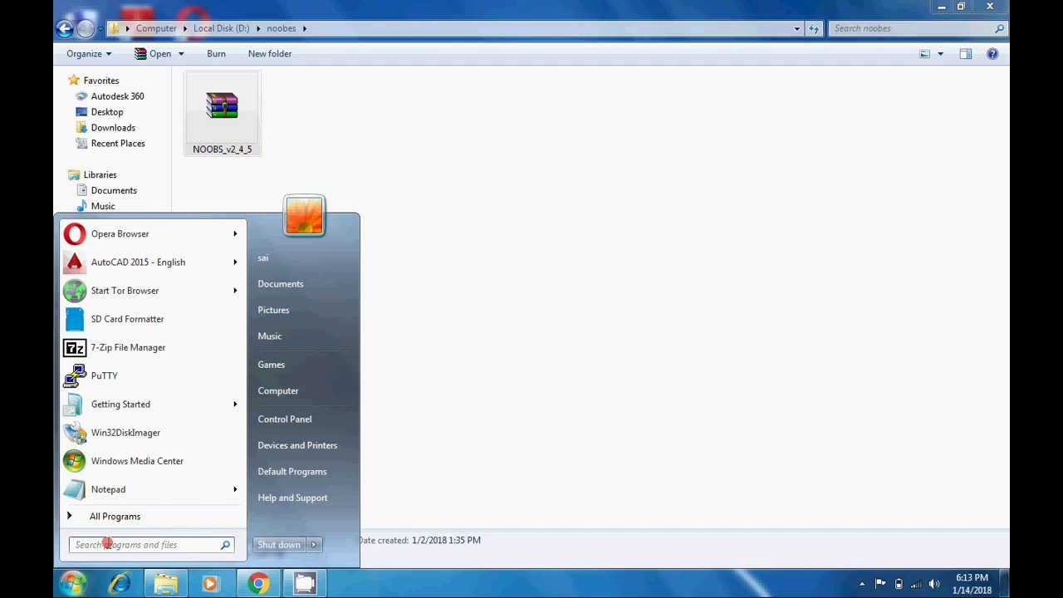
pyautogui.write('7')
pyautogui.click(151, 258)
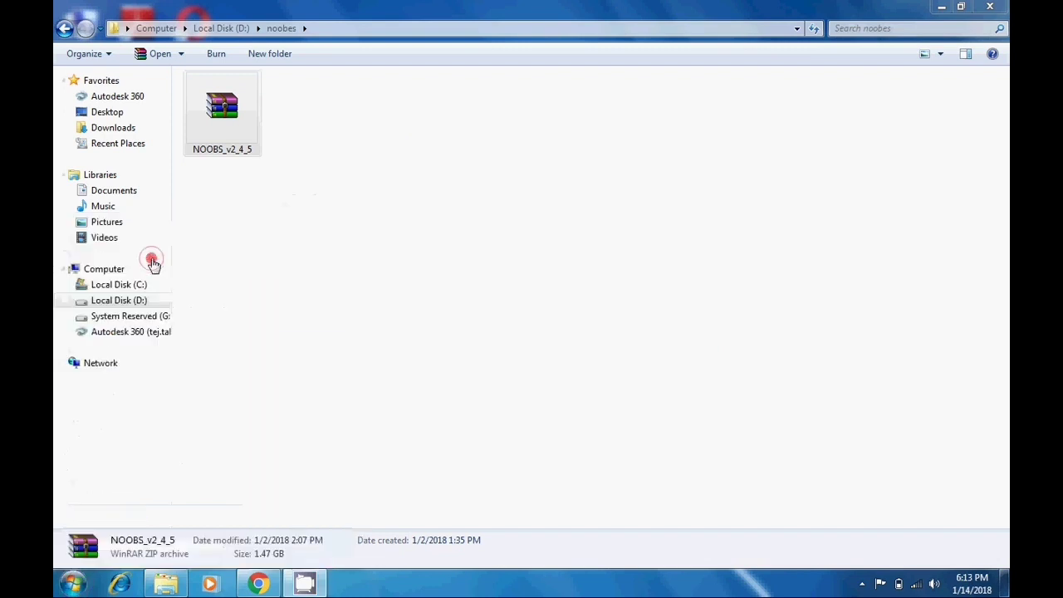
pyautogui.click(195, 255)
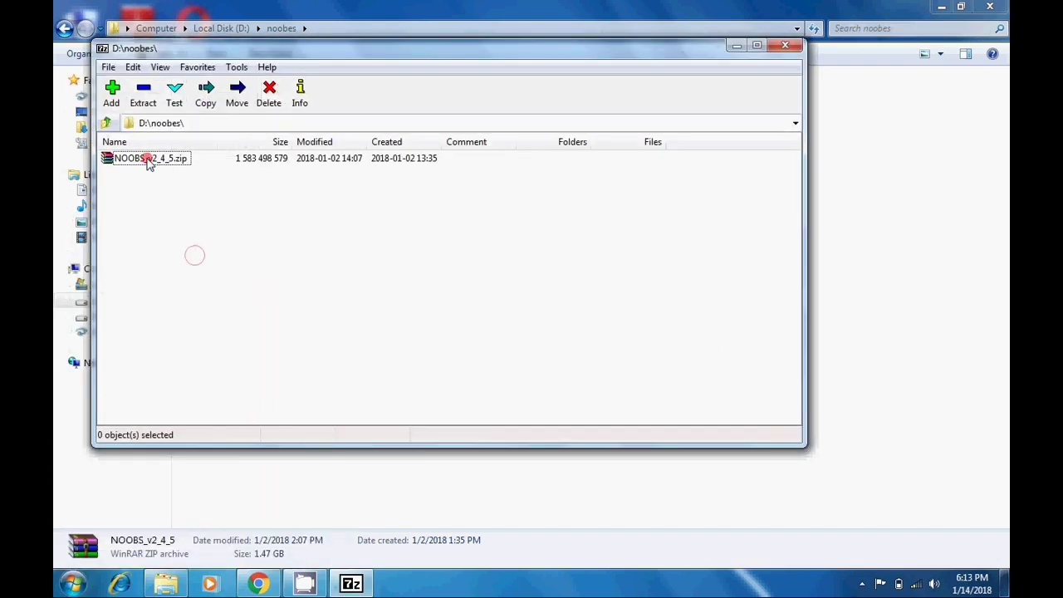
# Extract NOOBS_v2_4_5.zip into D:\noobes\
pyautogui.click(131, 162)
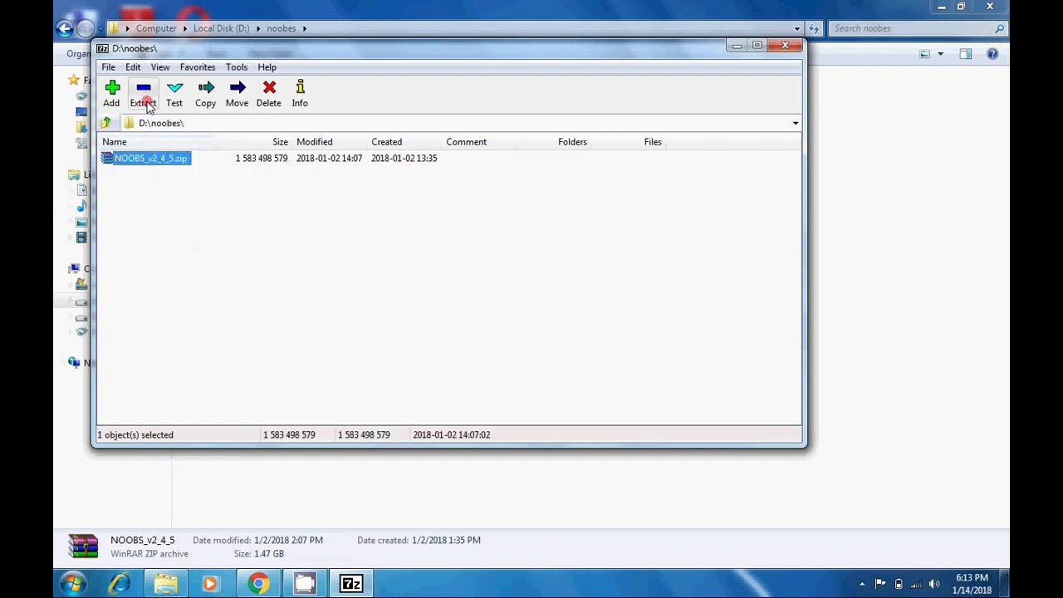
pyautogui.click(145, 96)
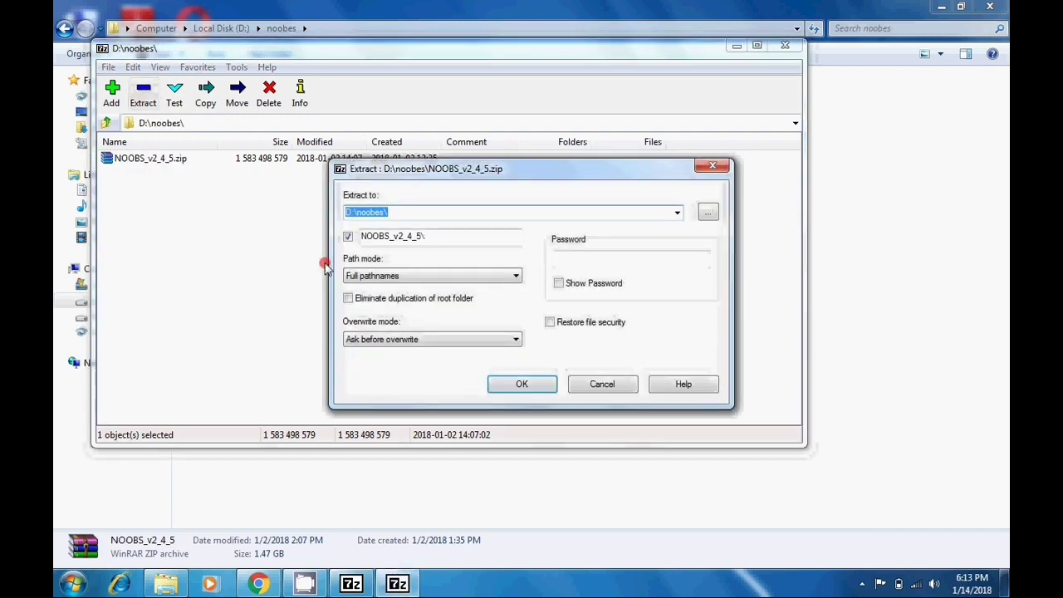
pyautogui.click(504, 387)
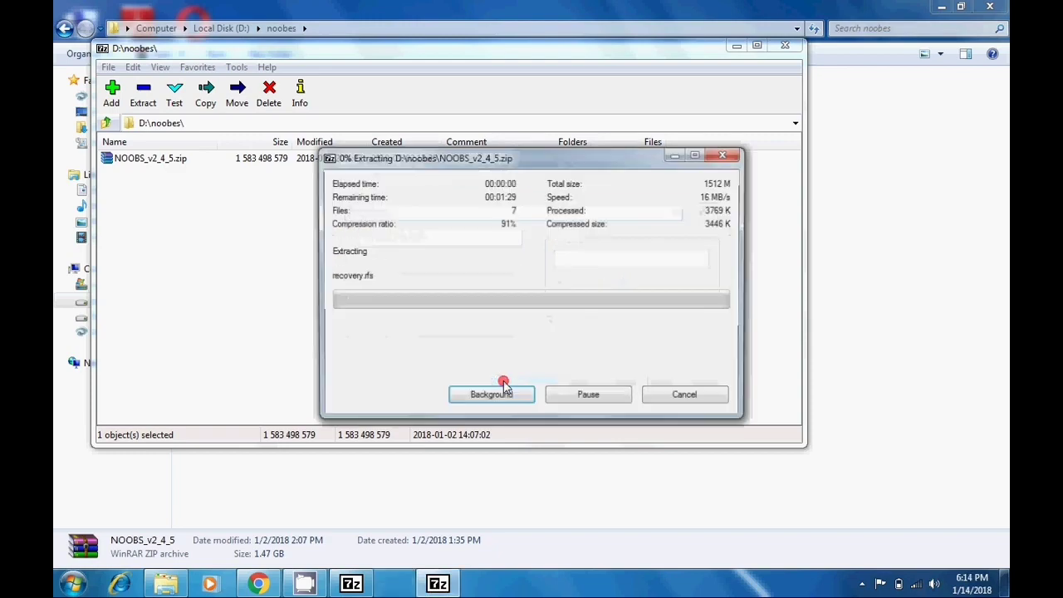
pyautogui.click(525, 166)
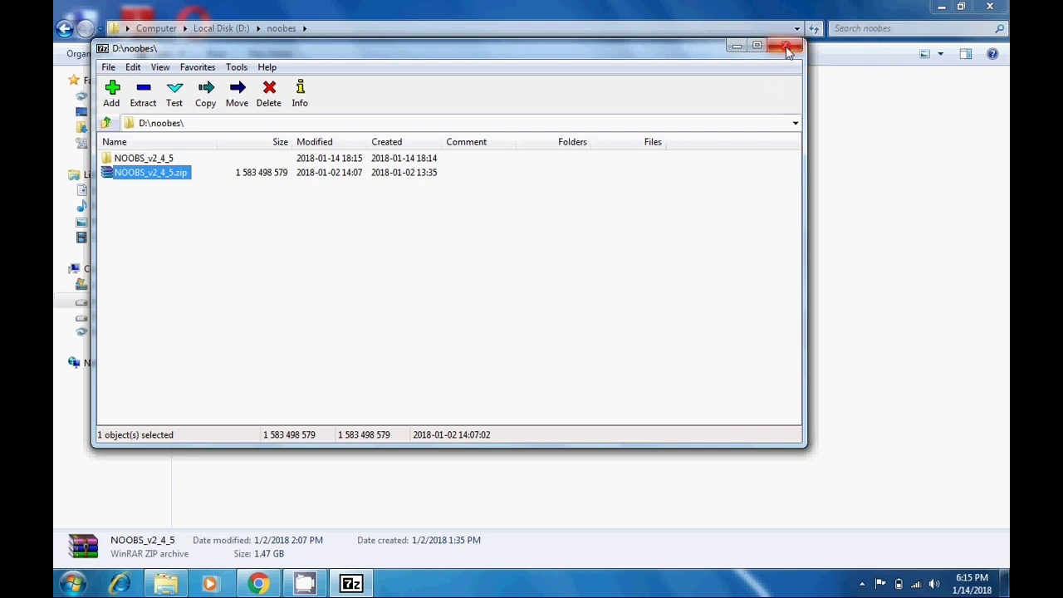
# Close 7-Zip, view the NOOBS_v2_4_5 folder's 20 items, then minimize Explorer
pyautogui.click(789, 48)
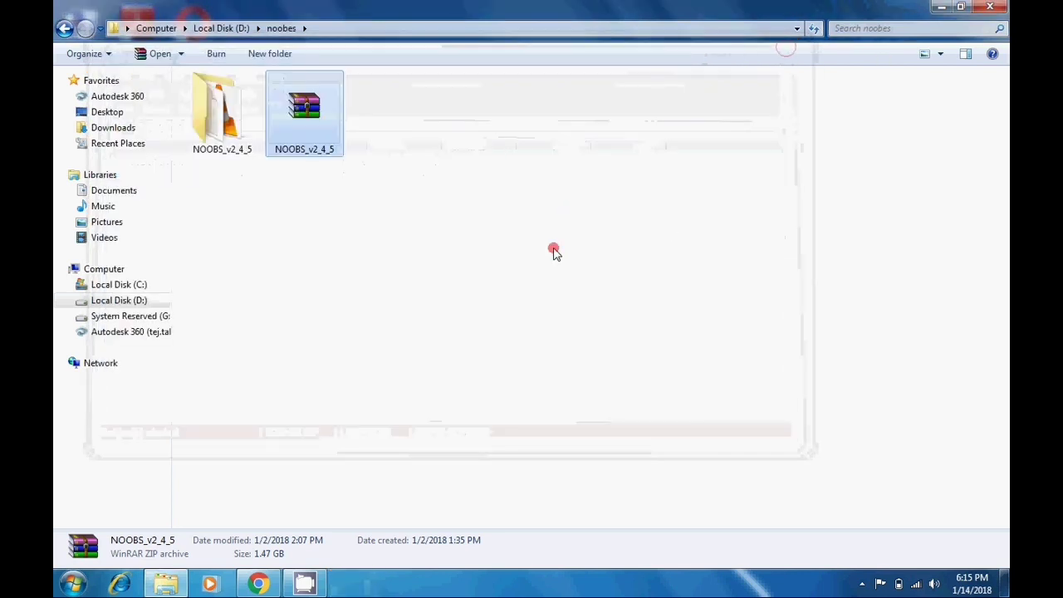
pyautogui.click(553, 247)
pyautogui.doubleClick(213, 131)
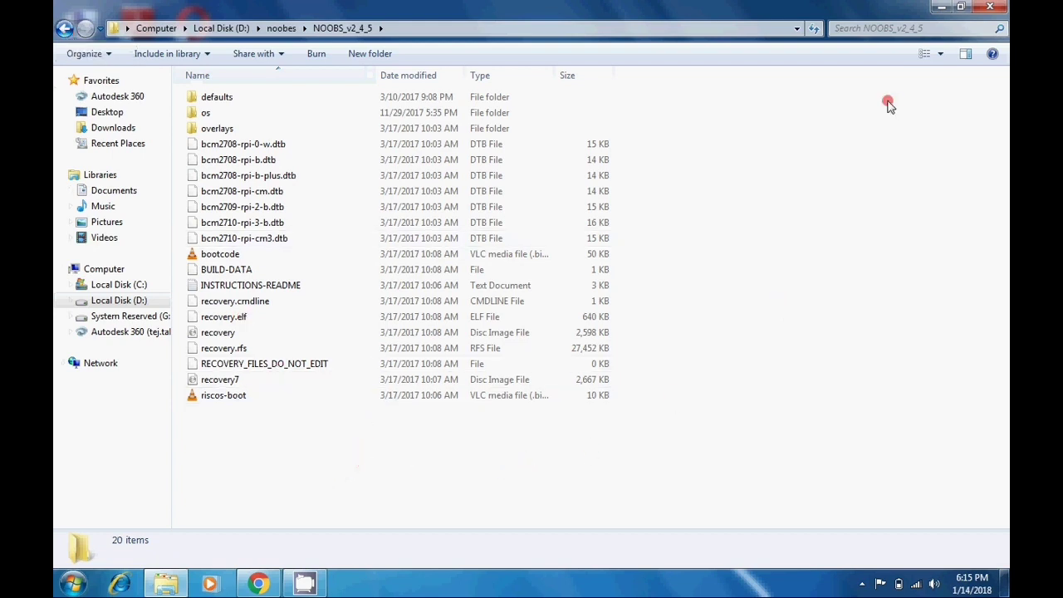
pyautogui.click(942, 7)
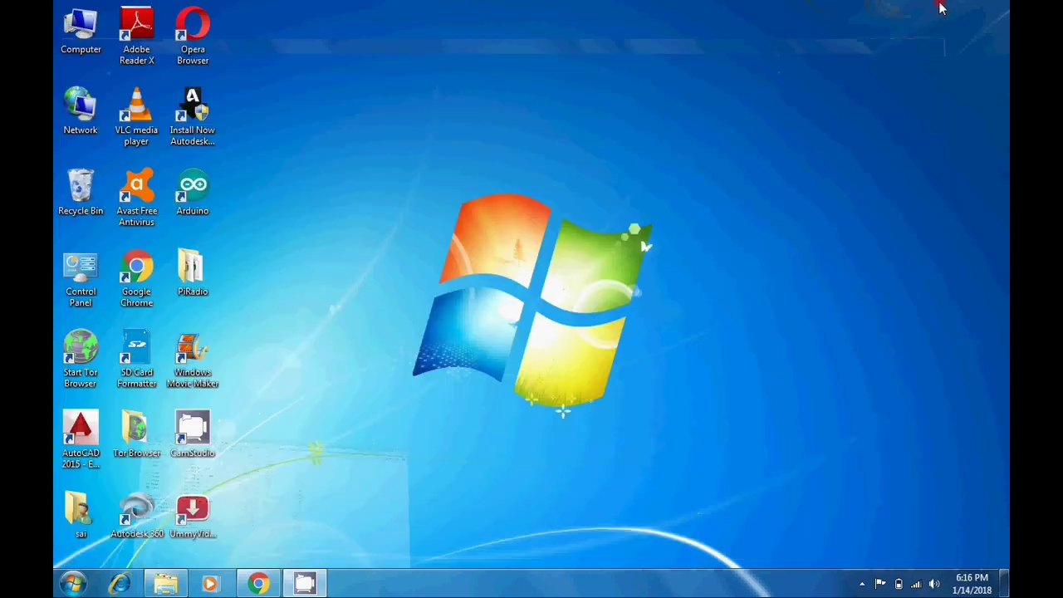
# Switch Chrome to the SD Memory Card Formatter page and zoom in
pyautogui.click(260, 585)
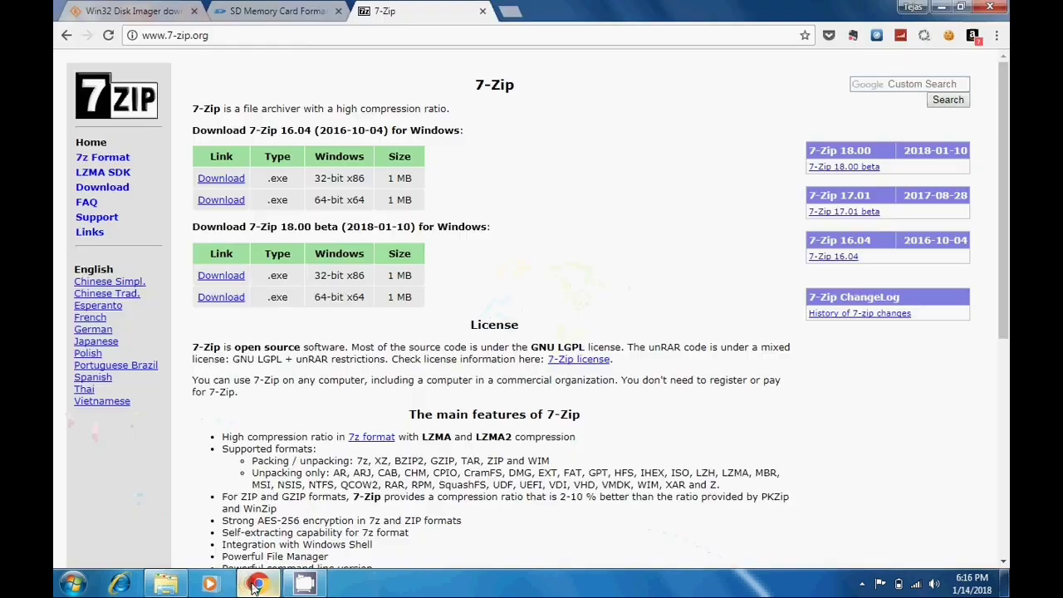
pyautogui.click(267, 6)
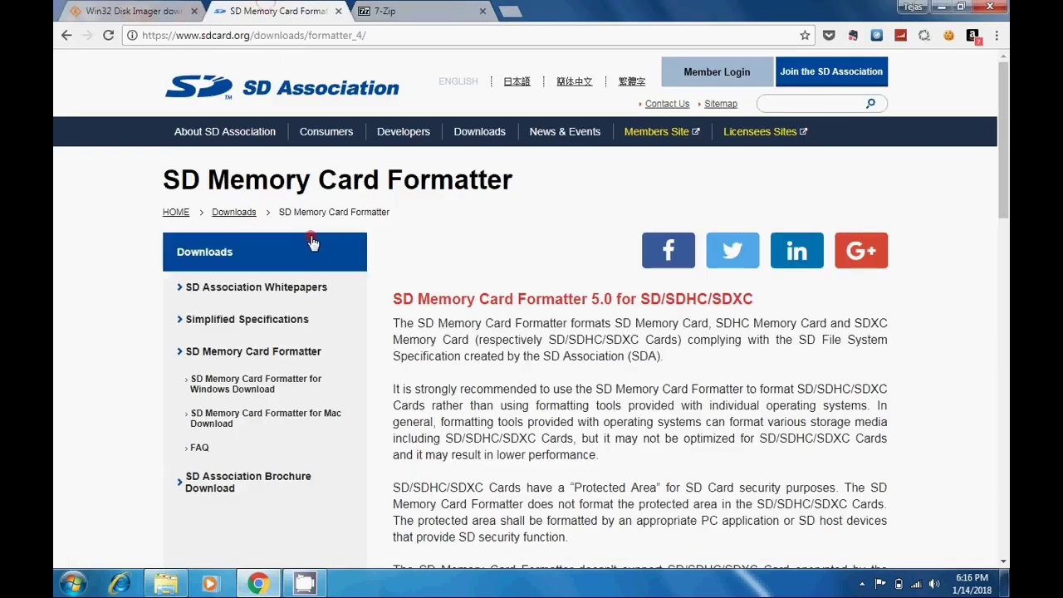
pyautogui.hotkey('ctrl', '+')
pyautogui.hotkey('ctrl', '+')
pyautogui.scroll(-7, 420, 286)
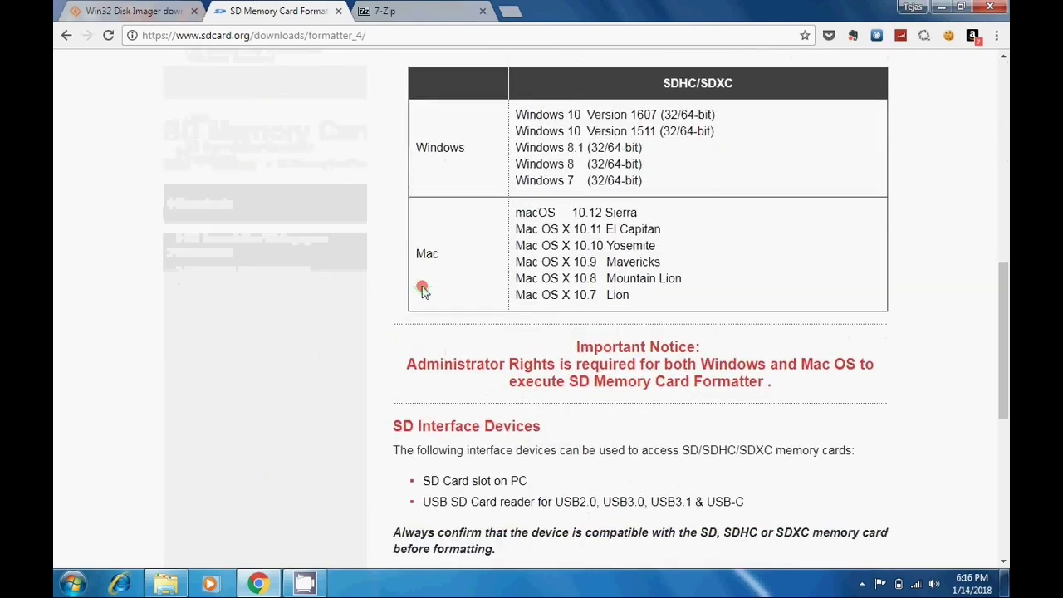
pyautogui.scroll(8, 422, 285)
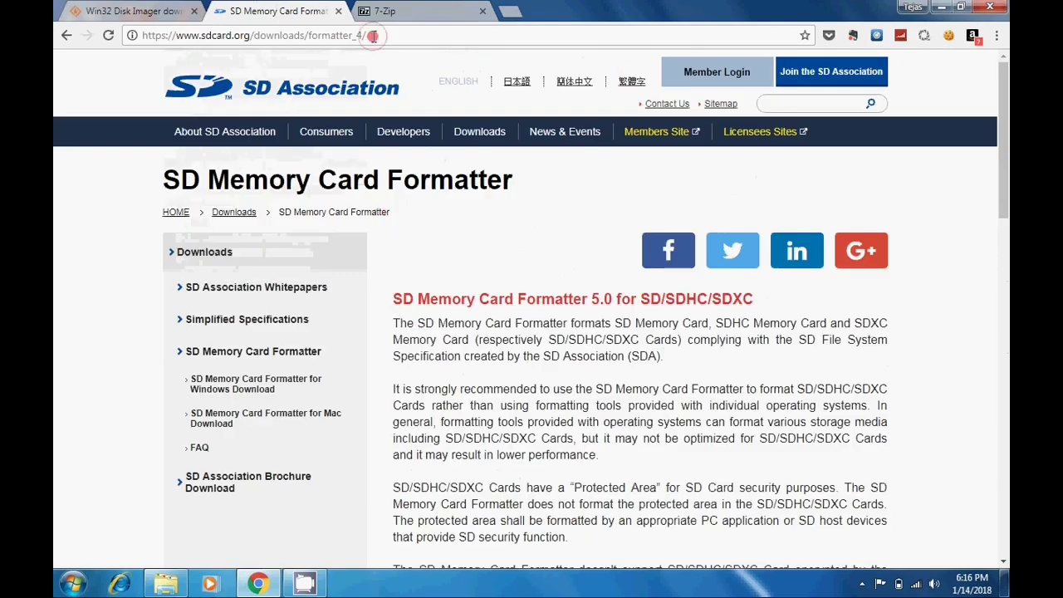
pyautogui.click(373, 35)
pyautogui.click(89, 258)
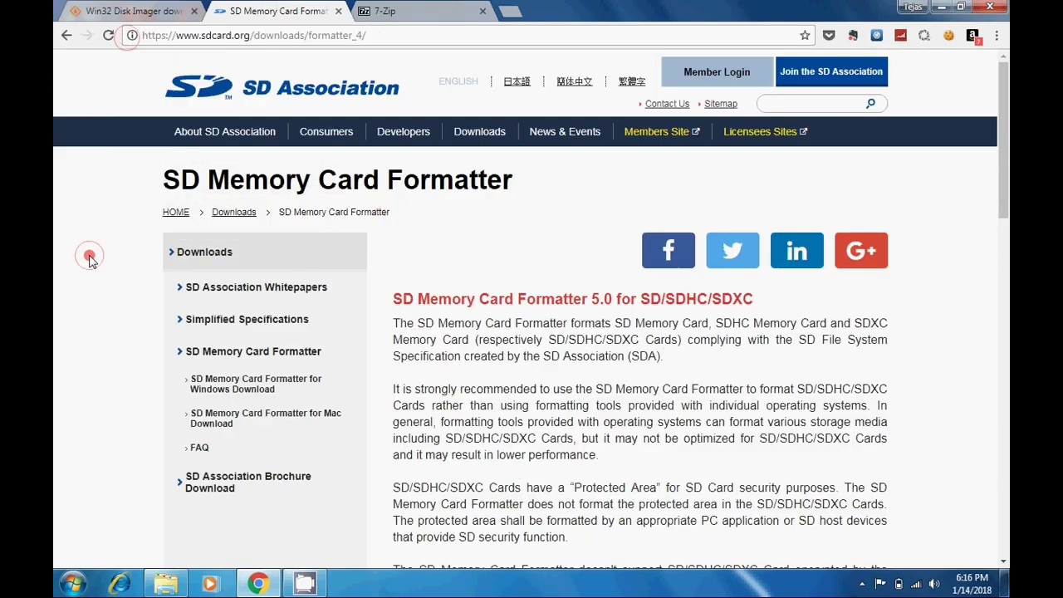
pyautogui.scroll(-2, 539, 316)
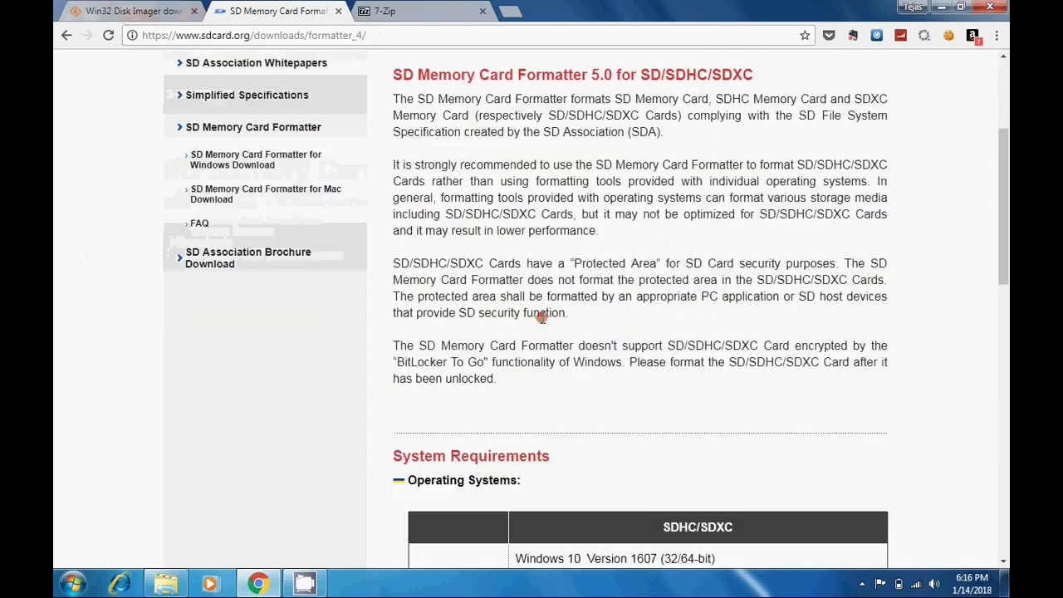
pyautogui.scroll(-12, 539, 316)
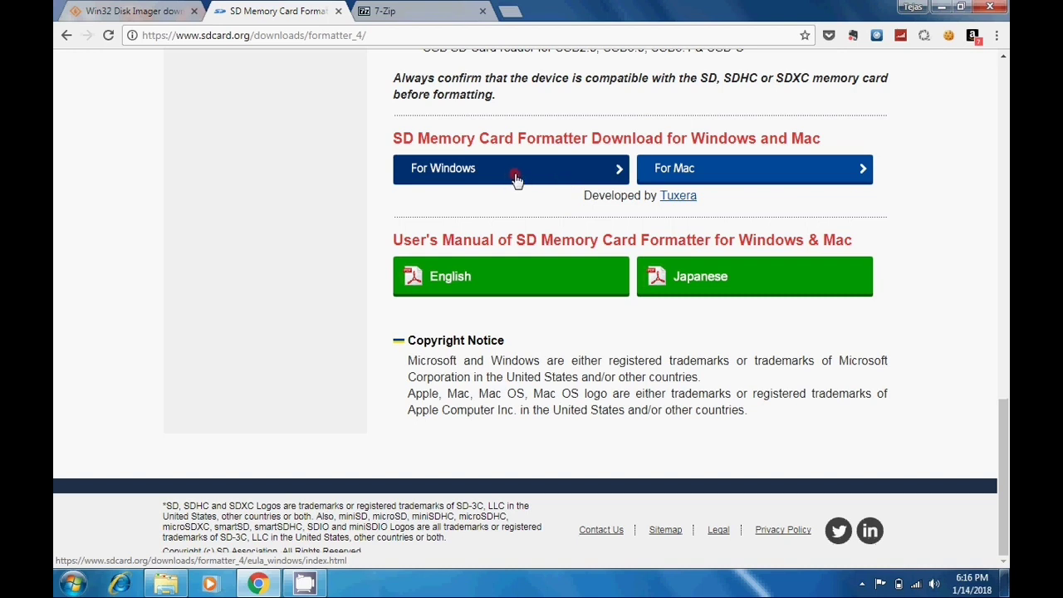
# Get the Windows download, accept the EULA, and save SD_CardFormatter0500SetupEN to Downloads
pyautogui.click(516, 179)
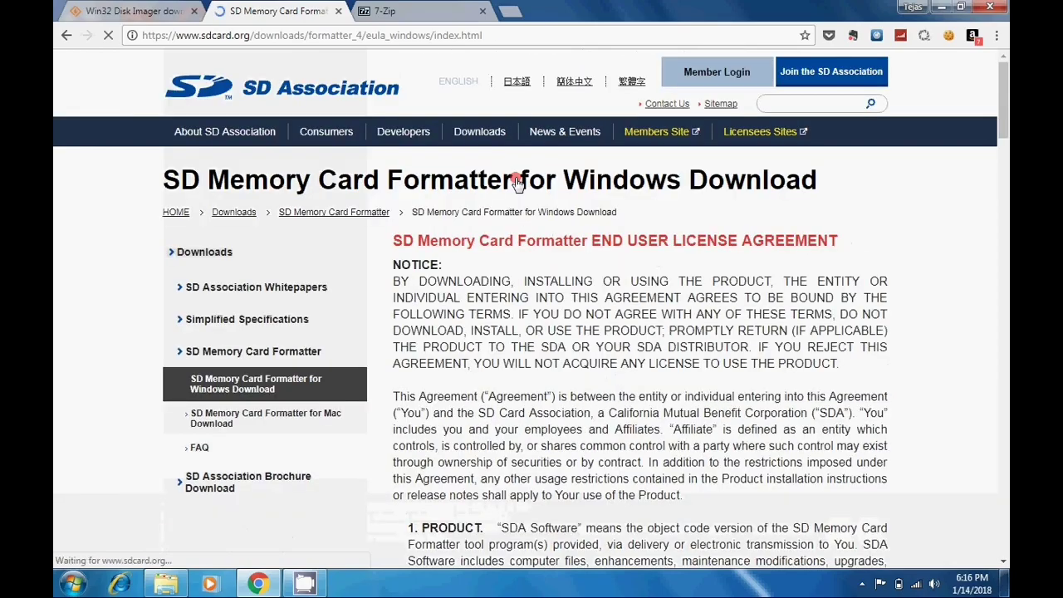
pyautogui.scroll(-13, 521, 216)
pyautogui.scroll(-15, 526, 240)
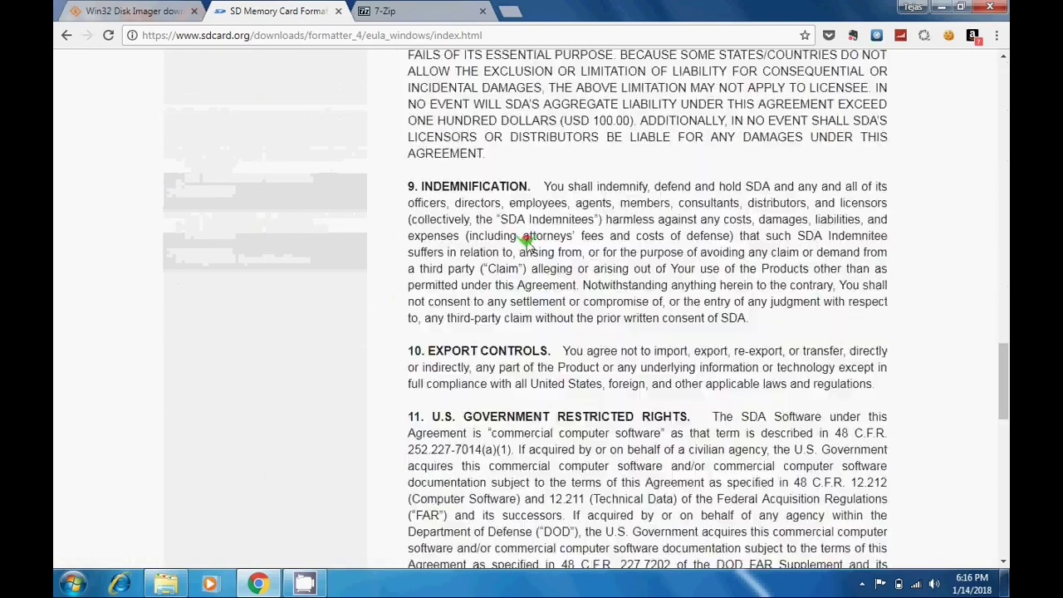
pyautogui.click(723, 407)
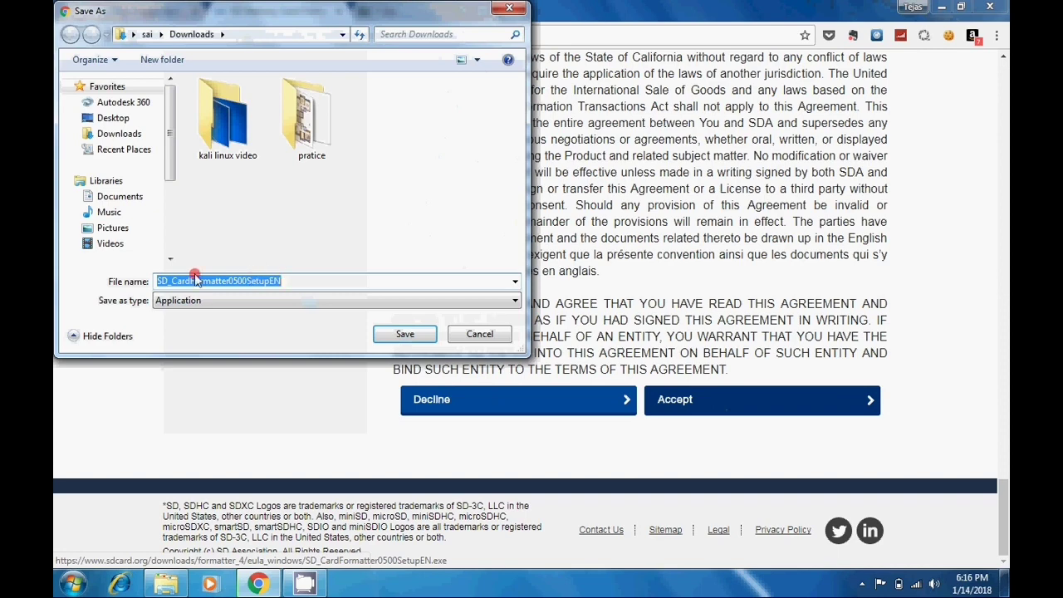
pyautogui.click(402, 333)
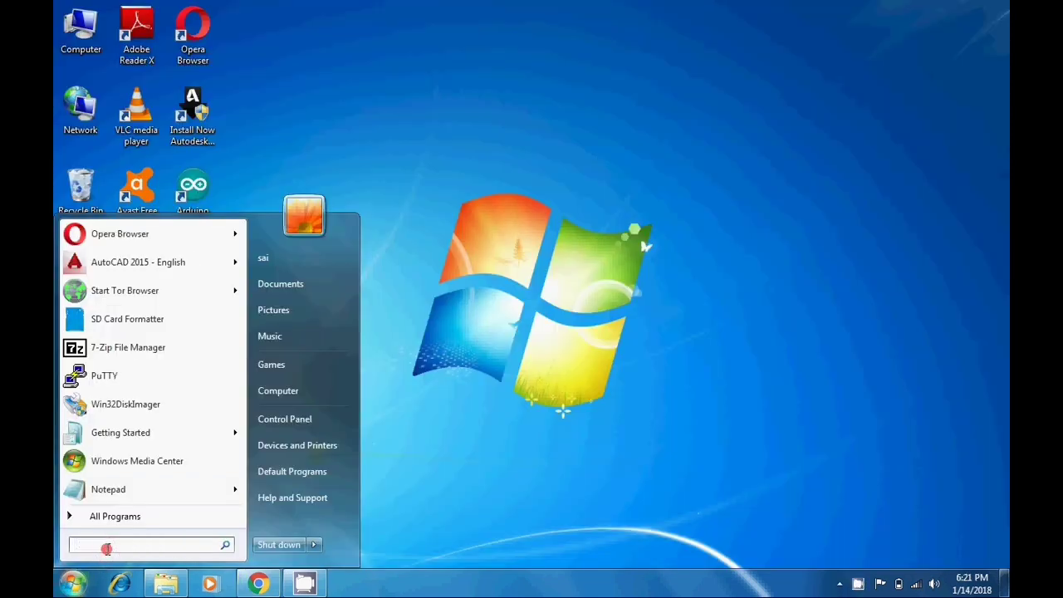
# Launch SD Card Formatter and select the F:\ - RECOVERY card
pyautogui.click(117, 329)
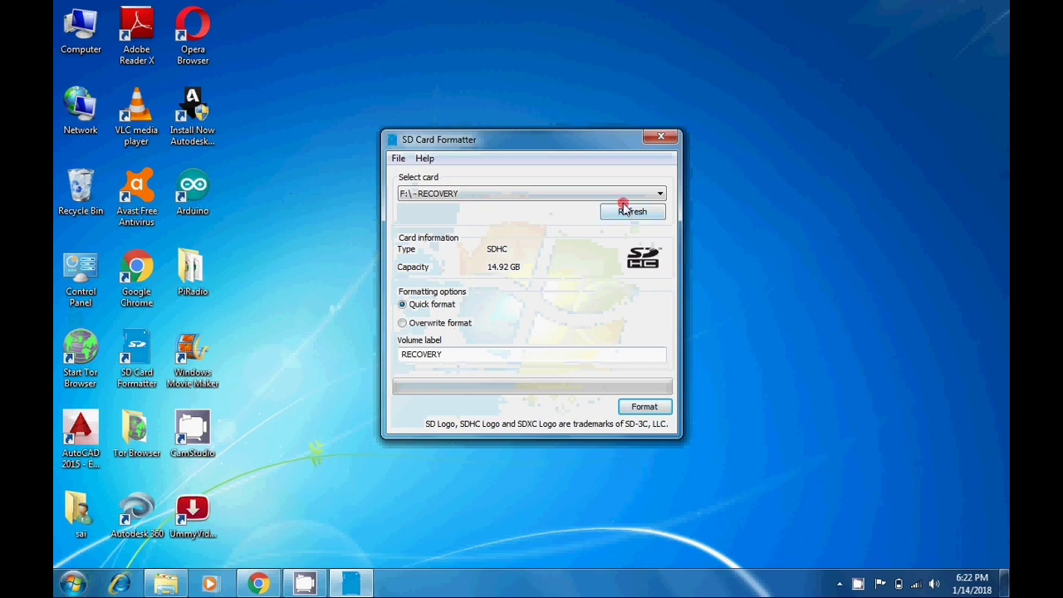
pyautogui.click(623, 196)
pyautogui.click(537, 208)
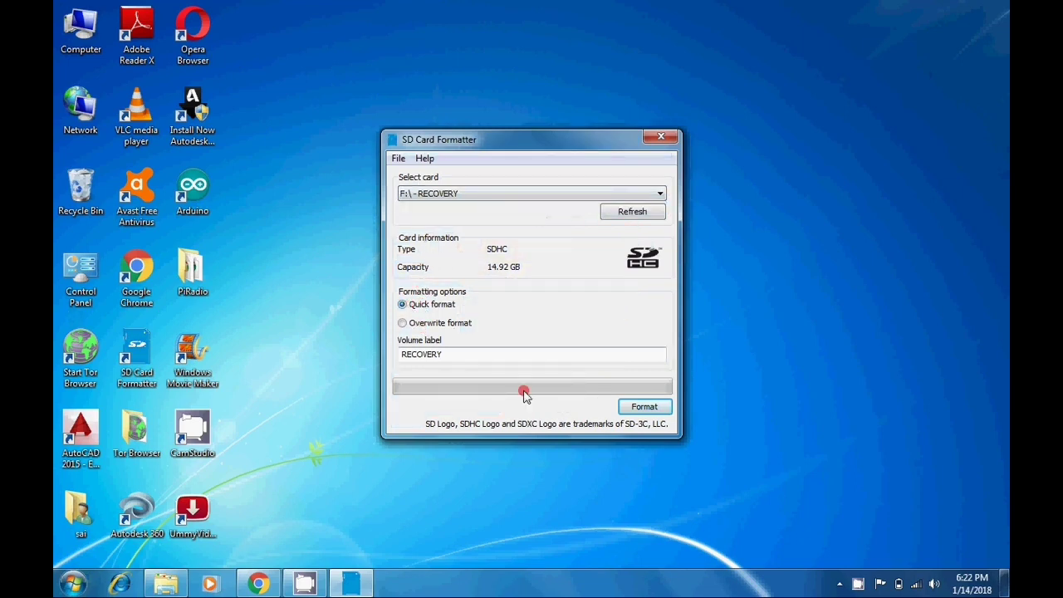
# Format the card, confirm erasing its data, dismiss the report, and close the formatter
pyautogui.click(644, 406)
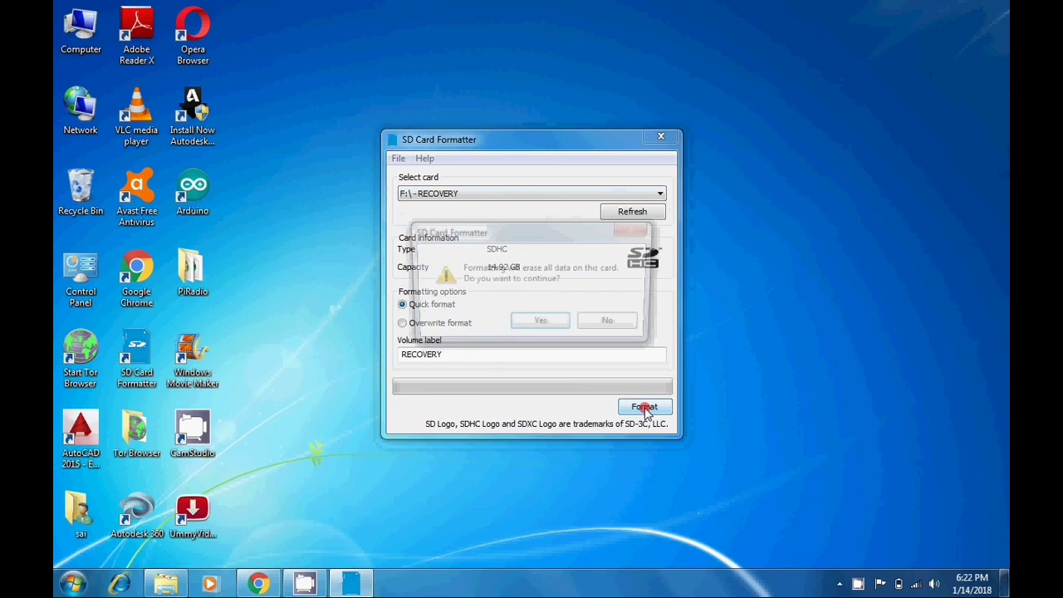
pyautogui.click(542, 326)
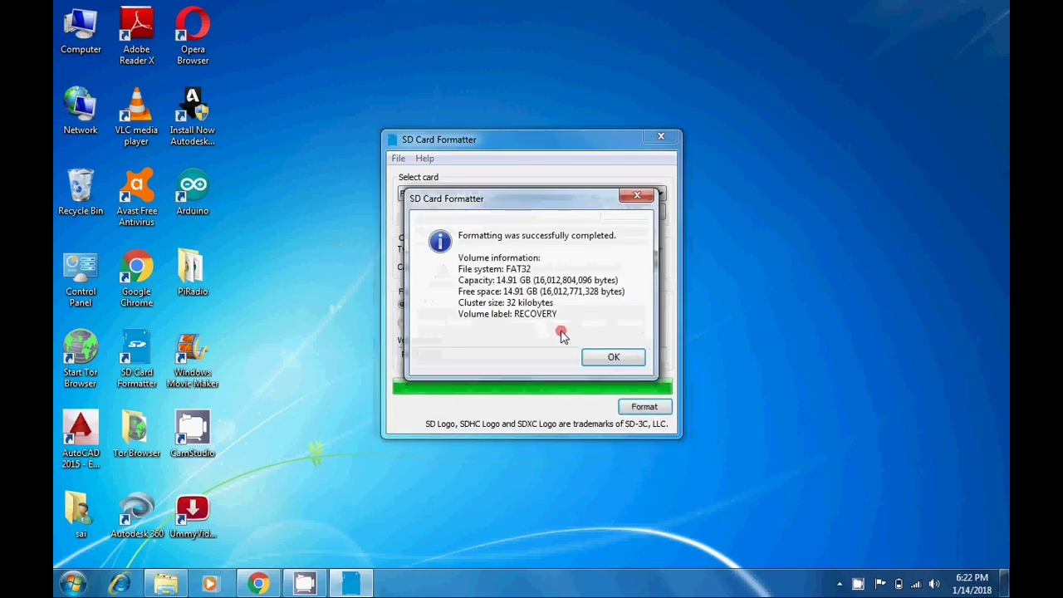
pyautogui.click(611, 358)
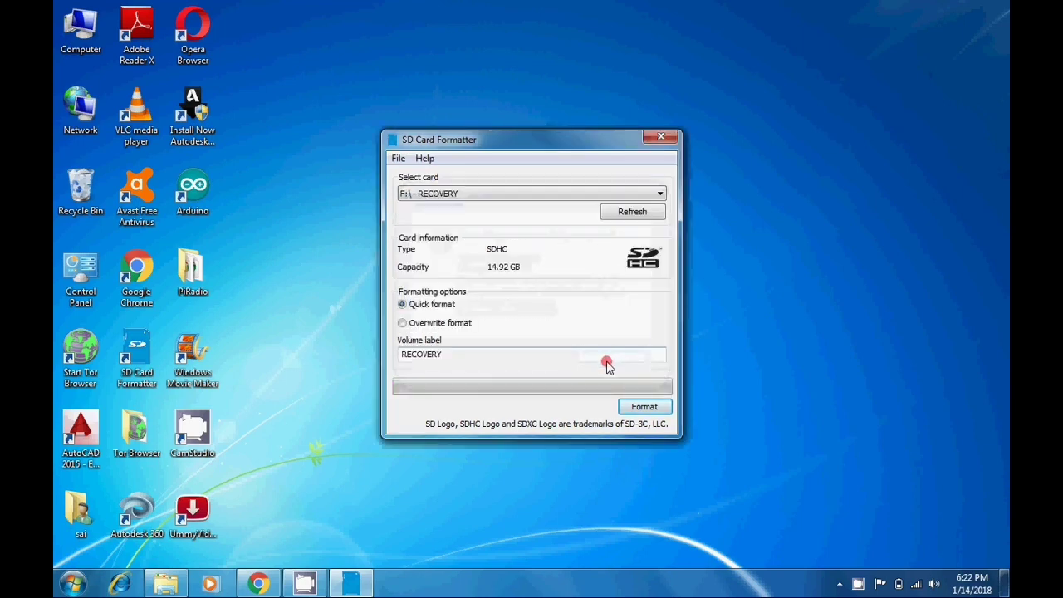
pyautogui.click(660, 141)
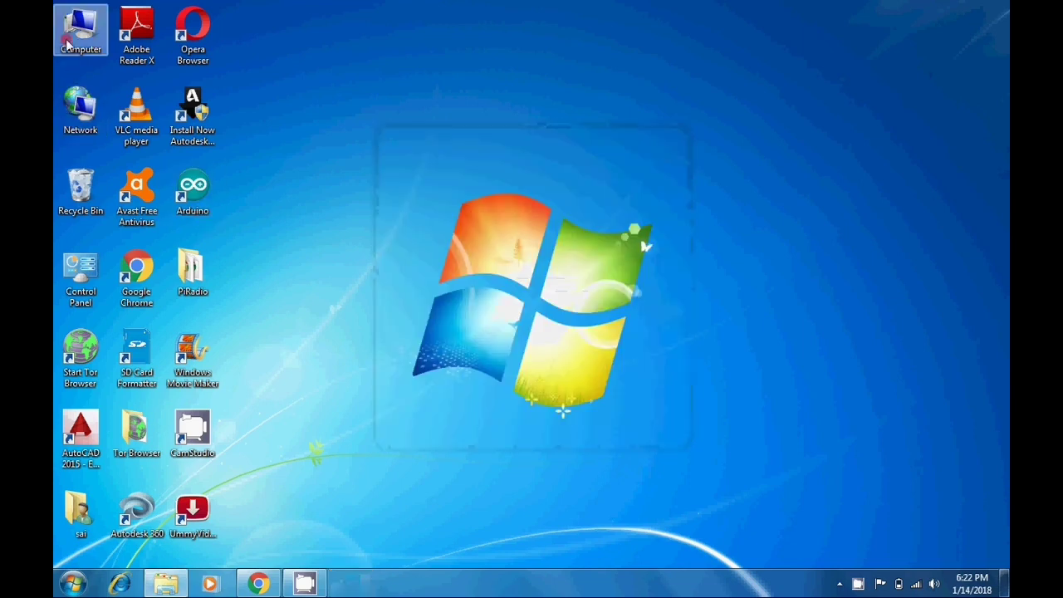
# Copy all 20 files and folders inside NOOBS_v2_4_5
pyautogui.click(164, 586)
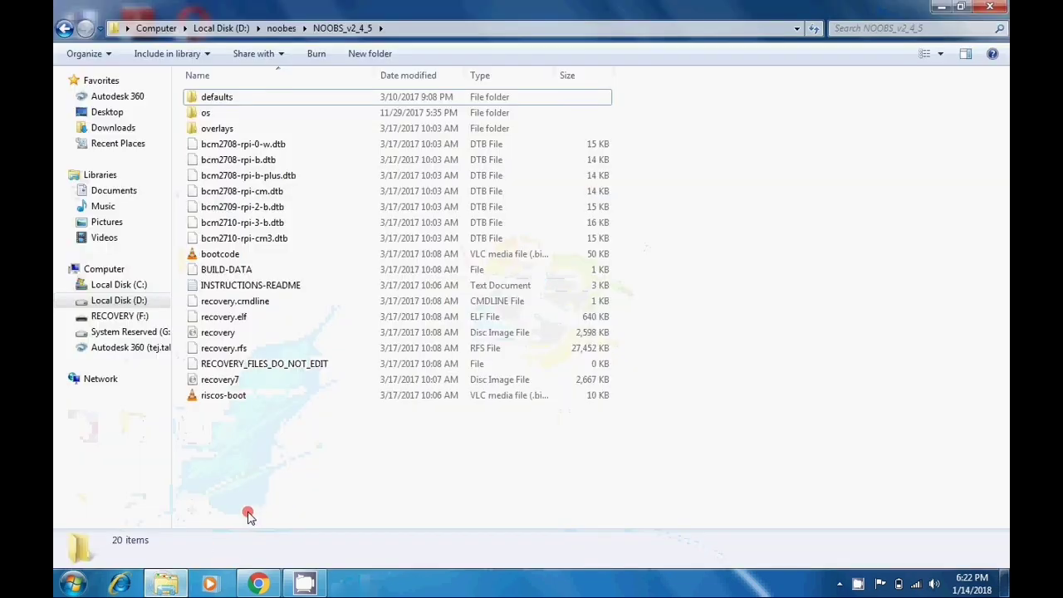
pyautogui.click(66, 30)
pyautogui.doubleClick(219, 151)
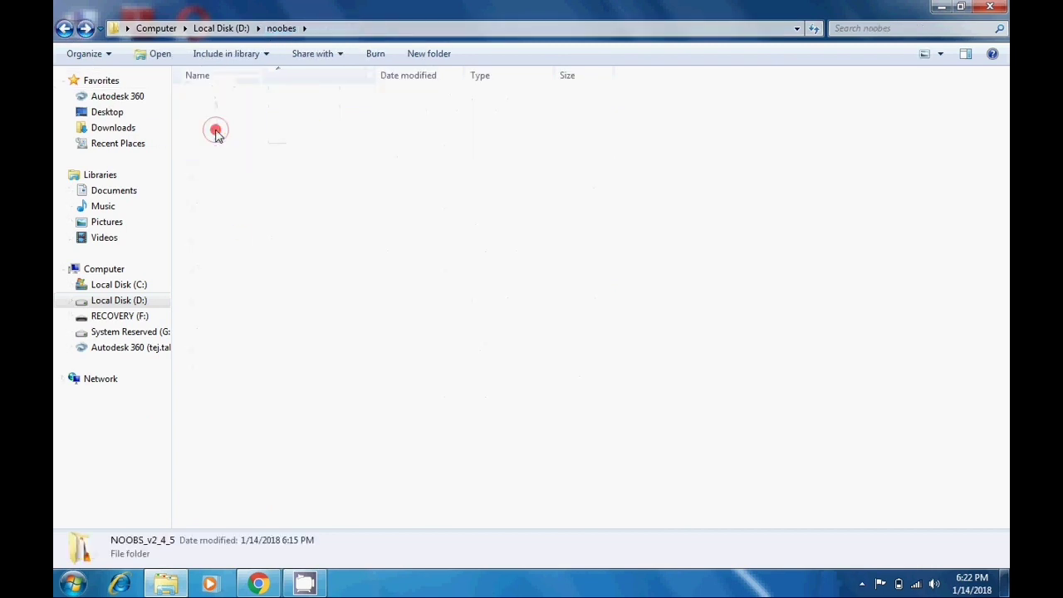
pyautogui.moveTo(235, 455); pyautogui.dragTo(314, 96)
pyautogui.rightClick(361, 243)
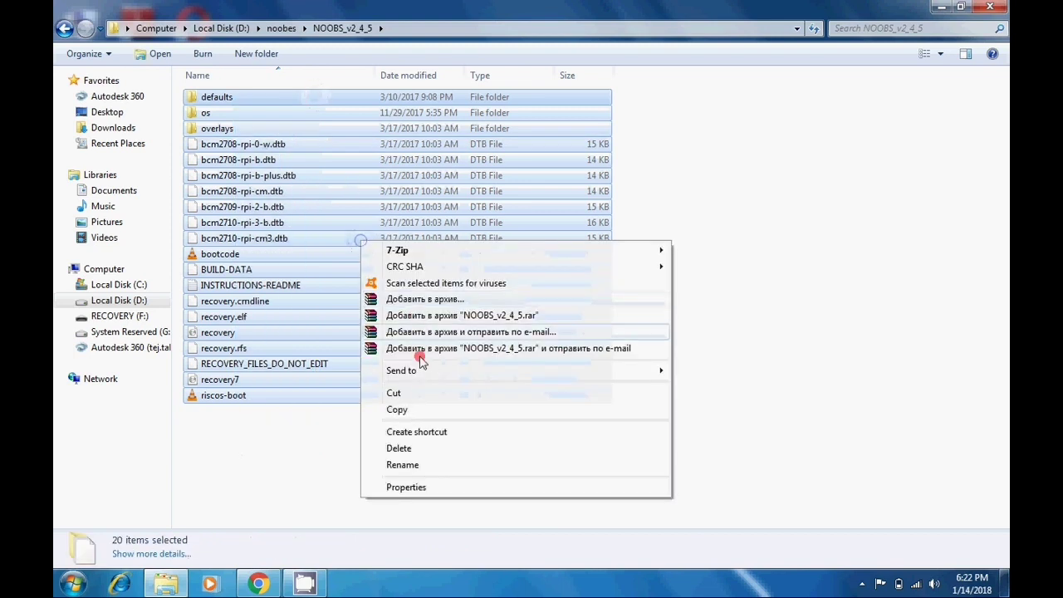
pyautogui.click(420, 410)
pyautogui.click(342, 474)
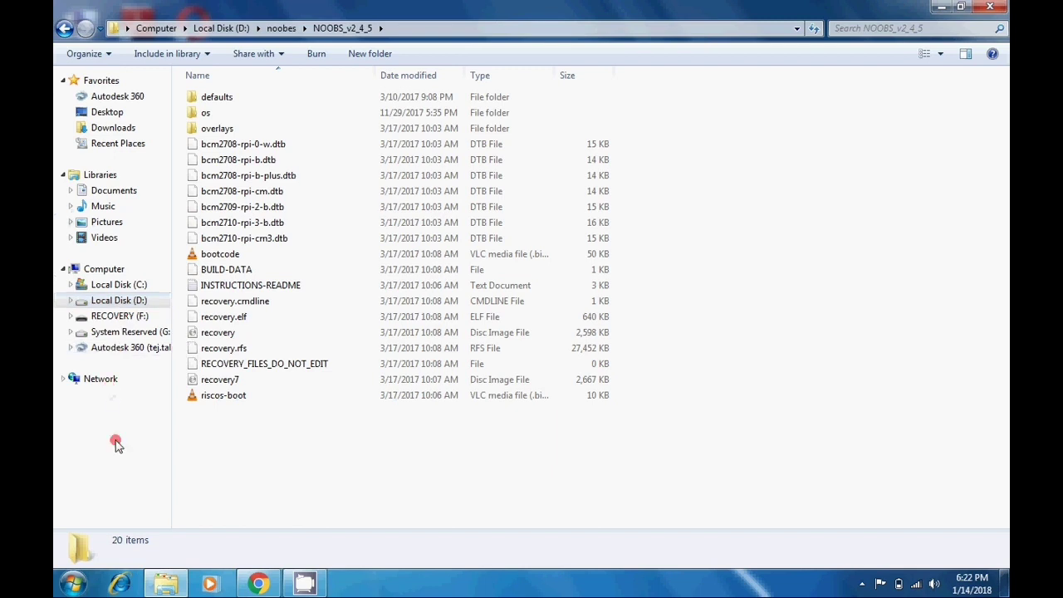
# Paste the NOOBS files onto the RECOVERY (F:) drive
pyautogui.click(115, 319)
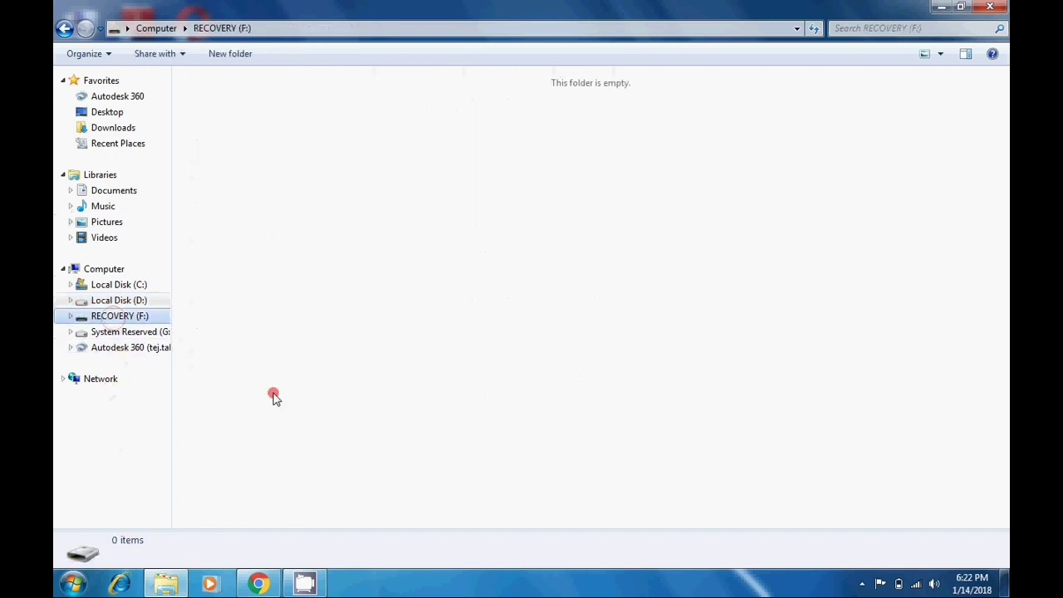
pyautogui.rightClick(347, 174)
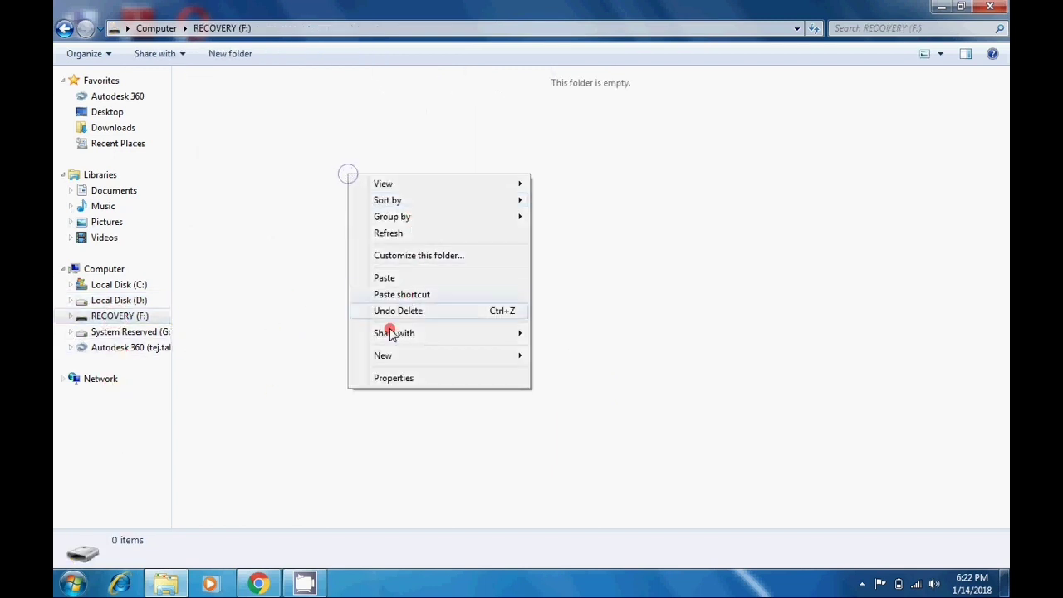
pyautogui.click(388, 278)
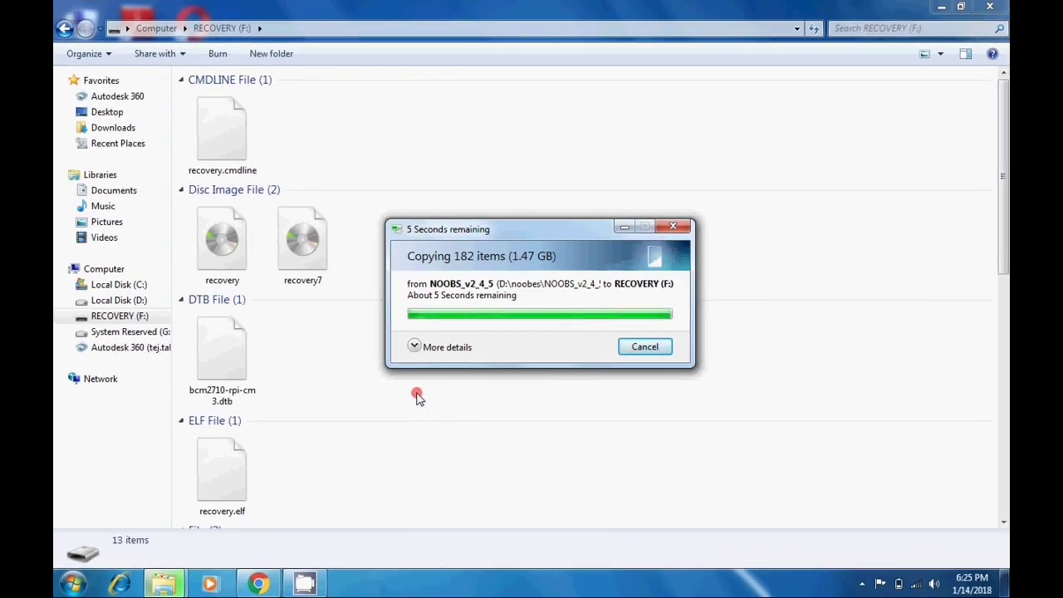
# Expand the copy details, let the 1.47 GB NOOBS copy to RECOVERY (F:) finish, check the files, and close the window
pyautogui.click(414, 347)
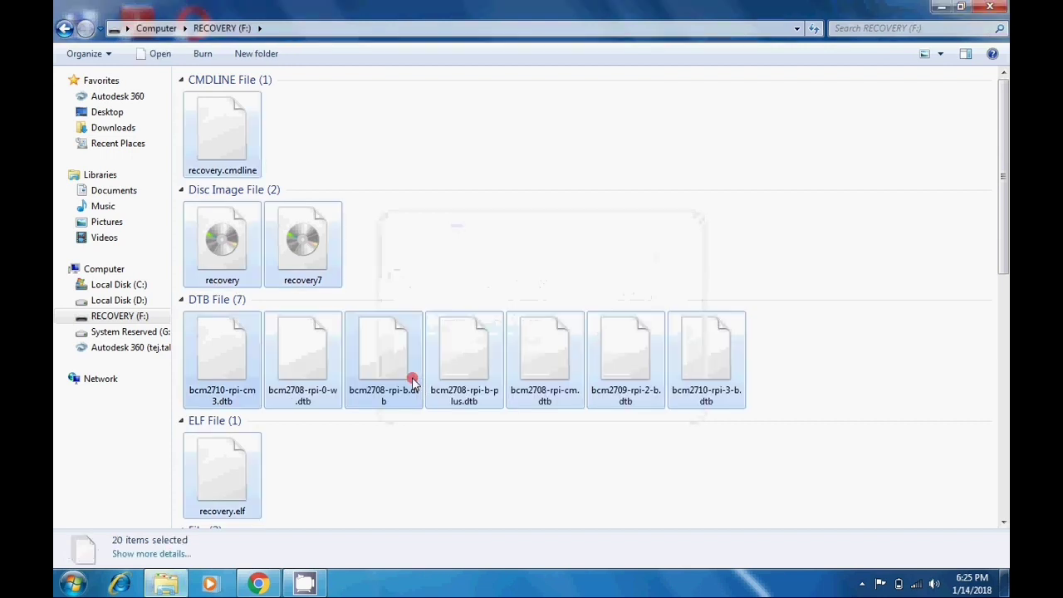
pyautogui.scroll(-10, 466, 231)
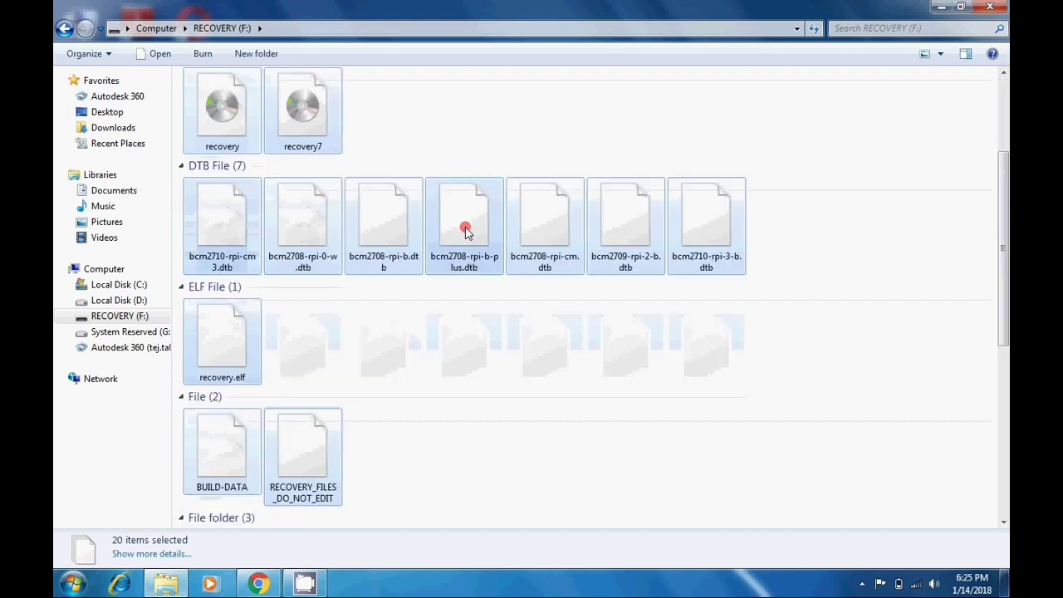
pyautogui.scroll(10, 463, 235)
pyautogui.scroll(-10, 463, 236)
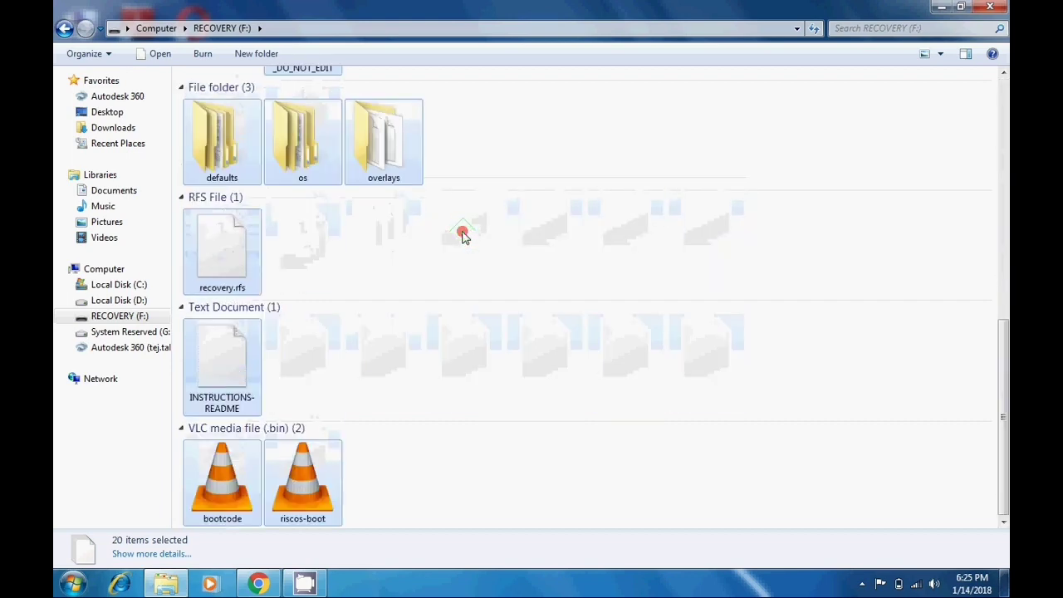
pyautogui.scroll(10, 464, 236)
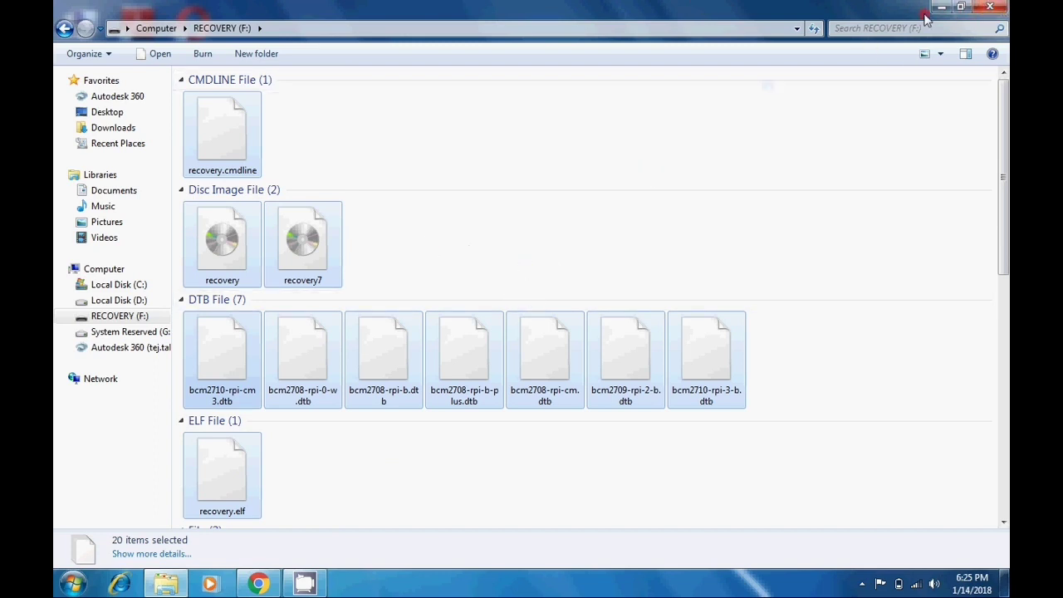
pyautogui.click(990, 8)
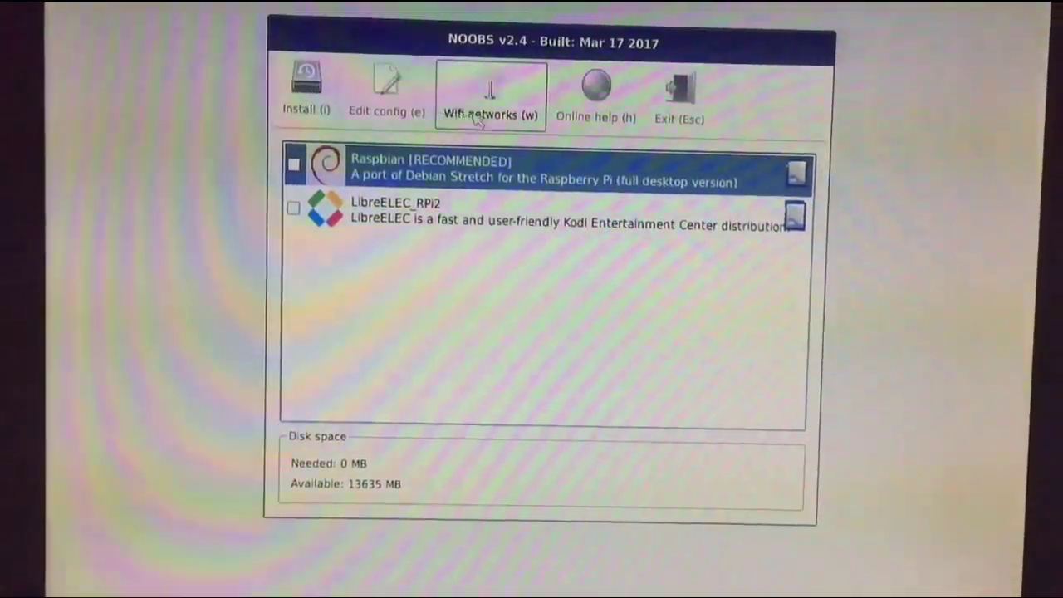
# Choose Wifi networks (w) in the NOOBS v2.4 menu to list the available networks
pyautogui.click(536, 113)
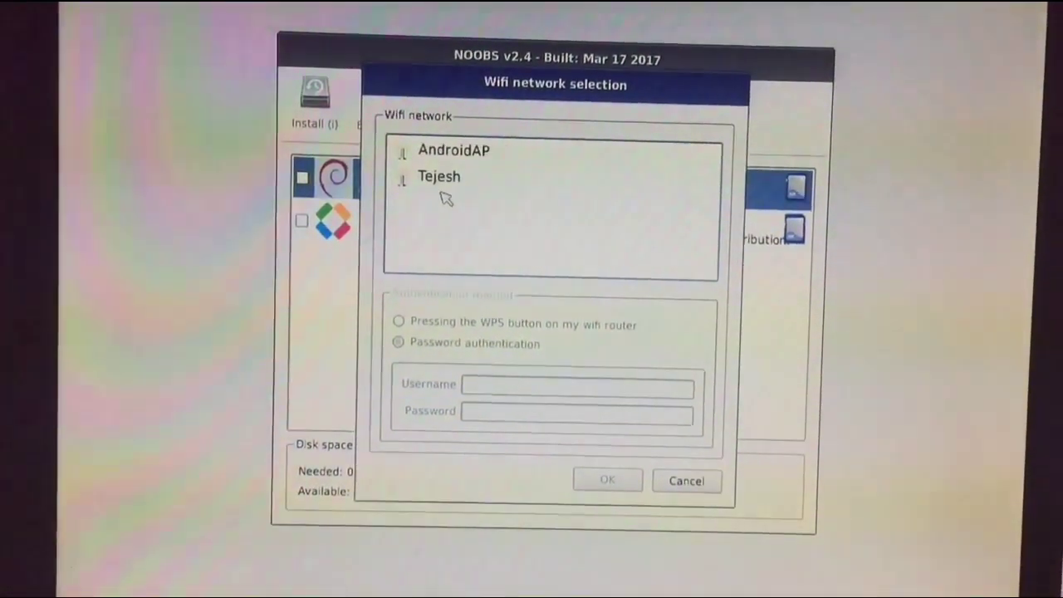